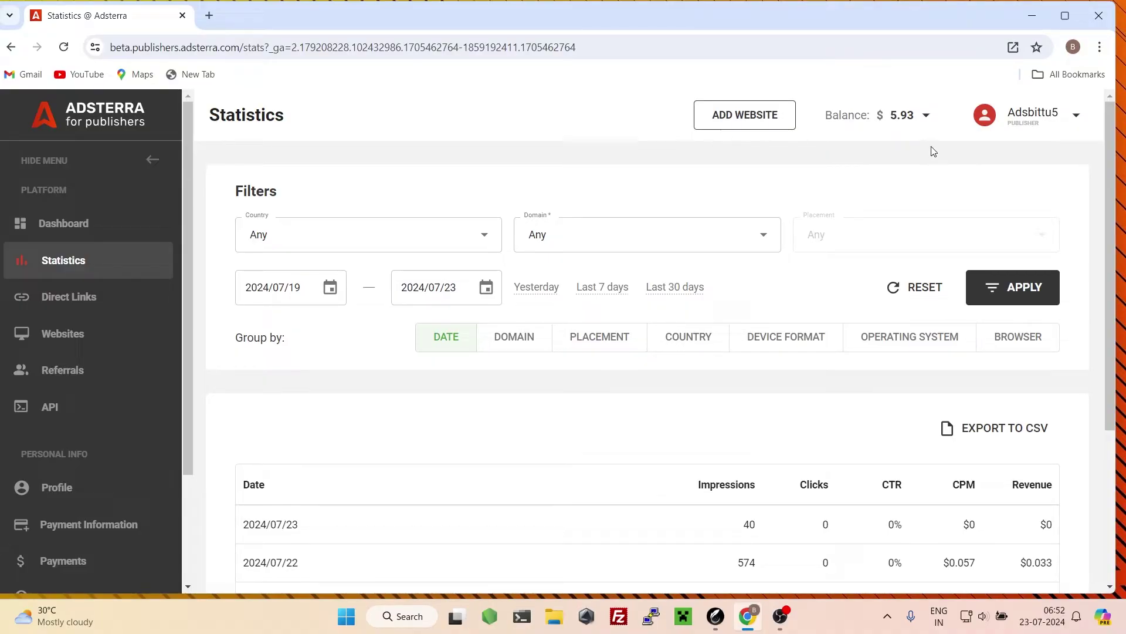
- Check the account balance breakdown and examine the 2024/01/16 Paxum payout in the payments history
click(926, 118)
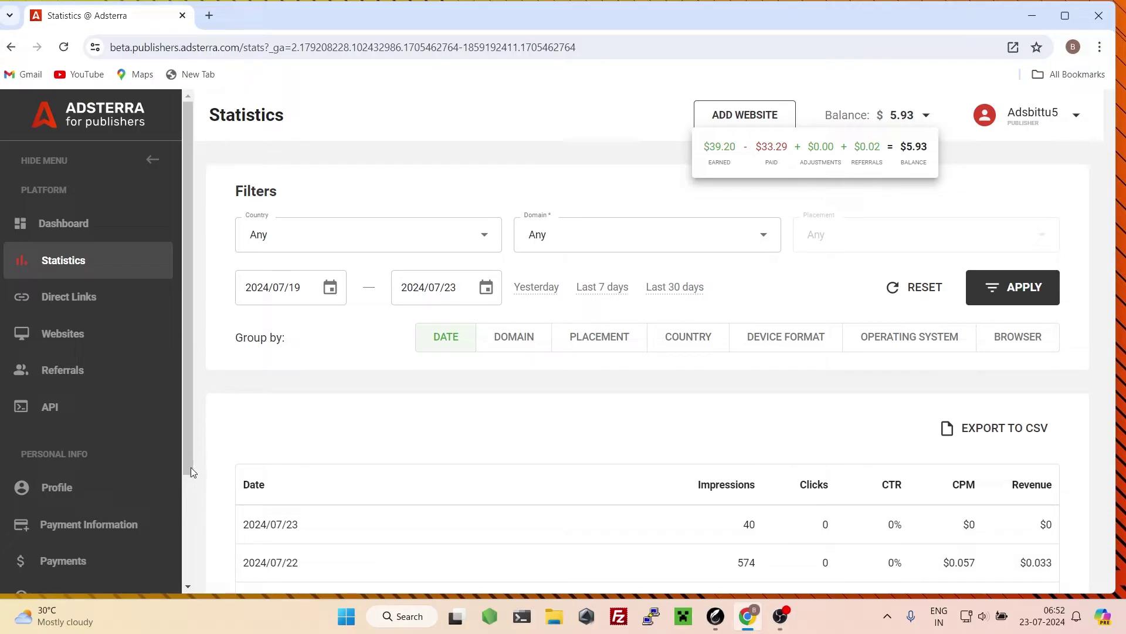
click(82, 562)
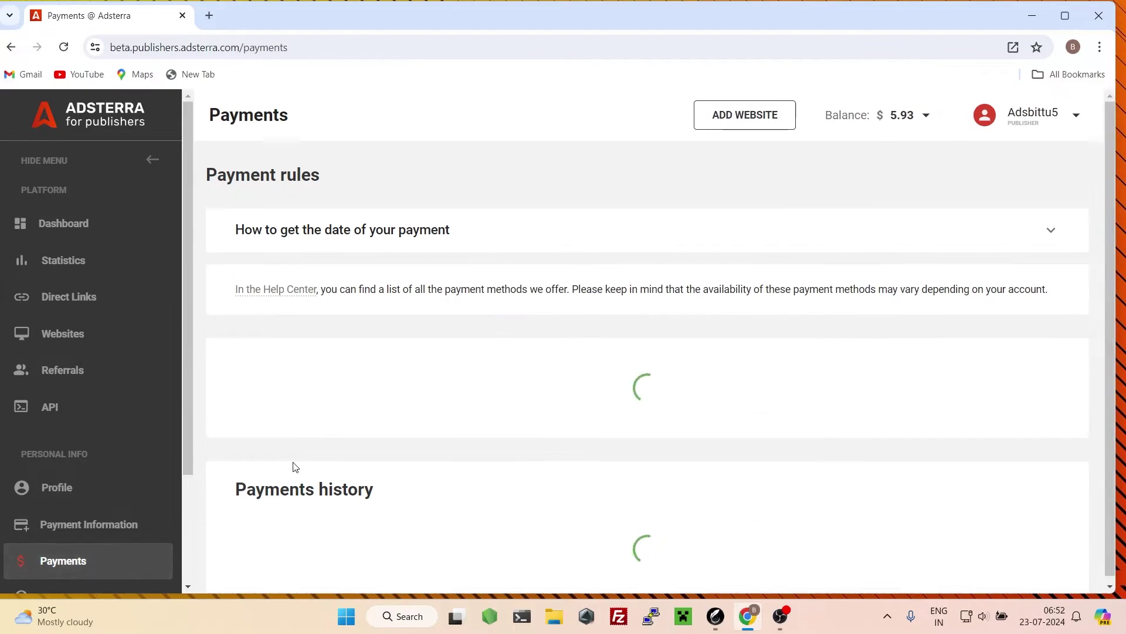
scroll(397, 422, down, 4)
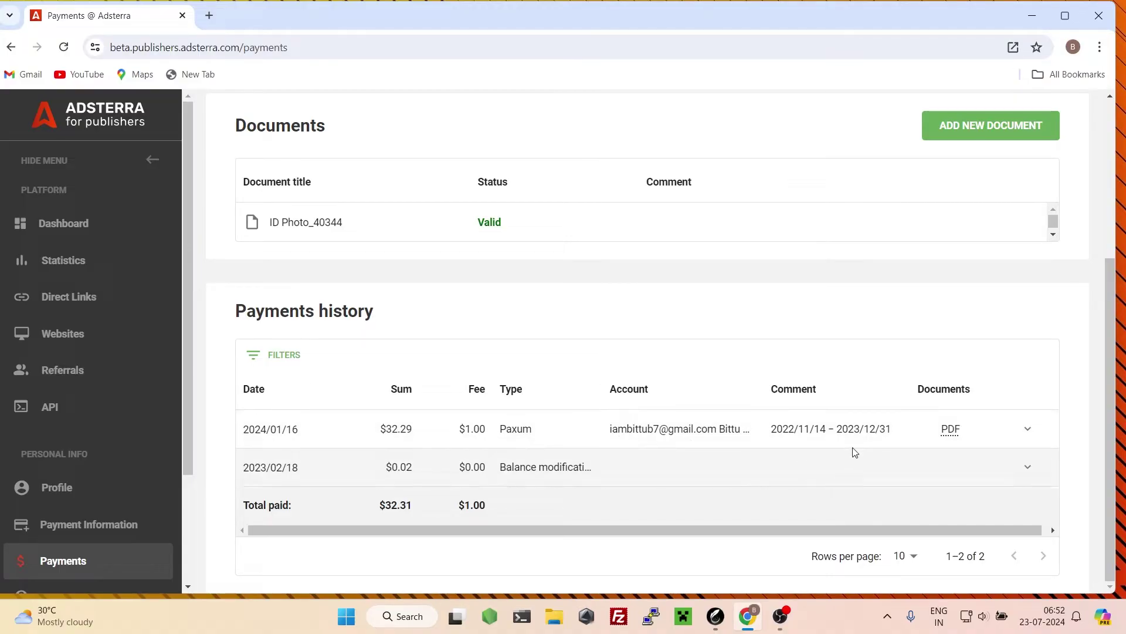
click(1028, 429)
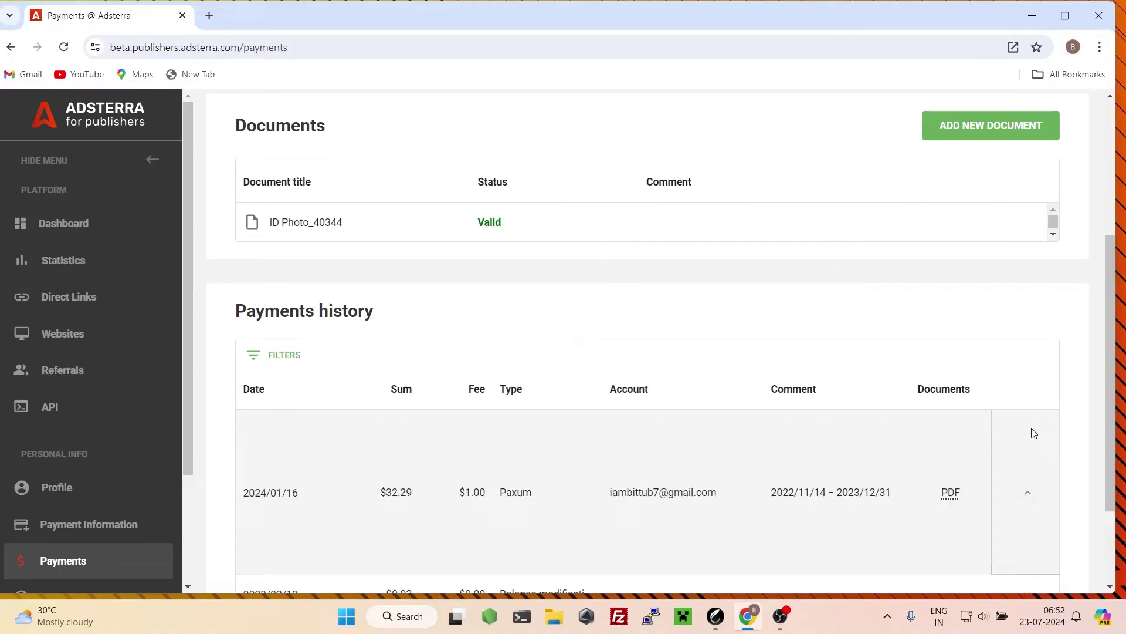
scroll(857, 454, down, 1)
scroll(834, 459, down, 1)
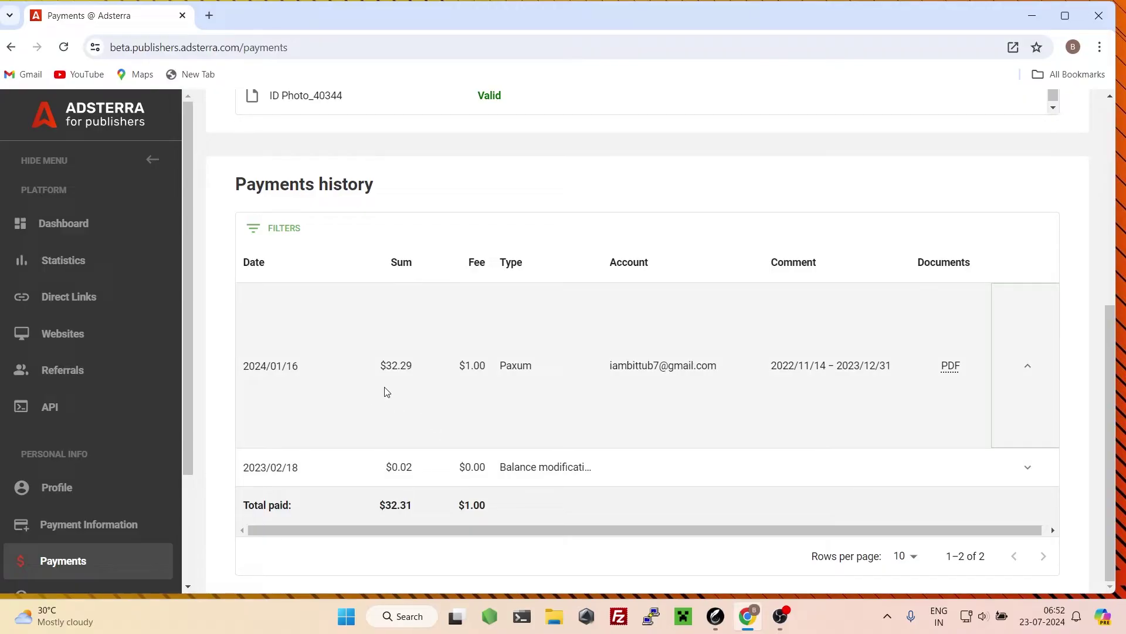
drag(460, 374, 530, 372)
click(1028, 373)
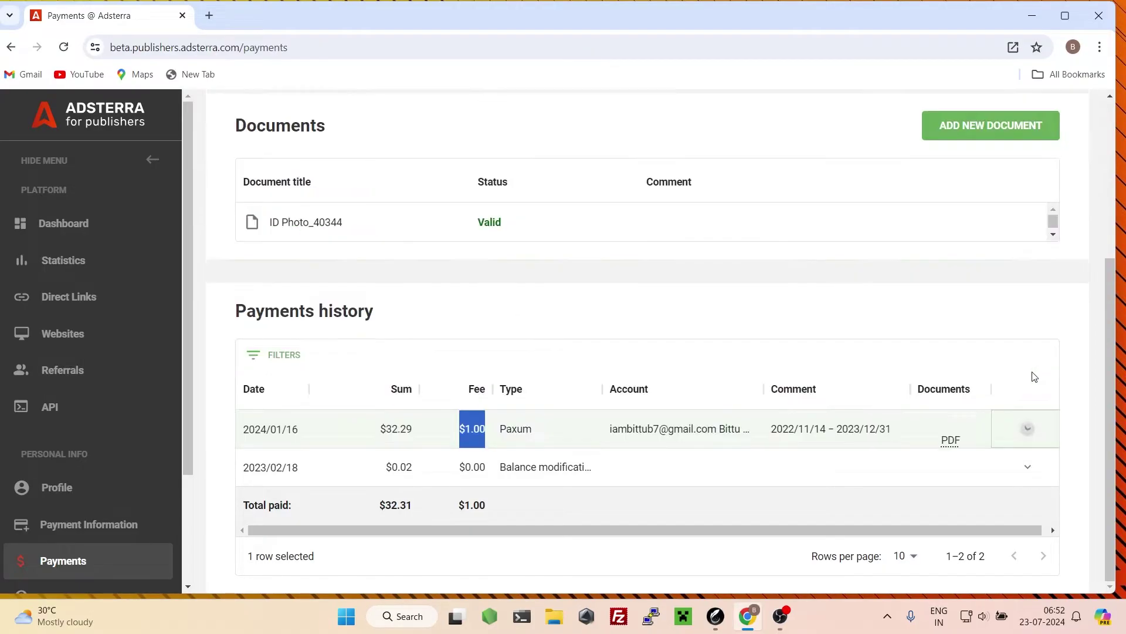
click(533, 378)
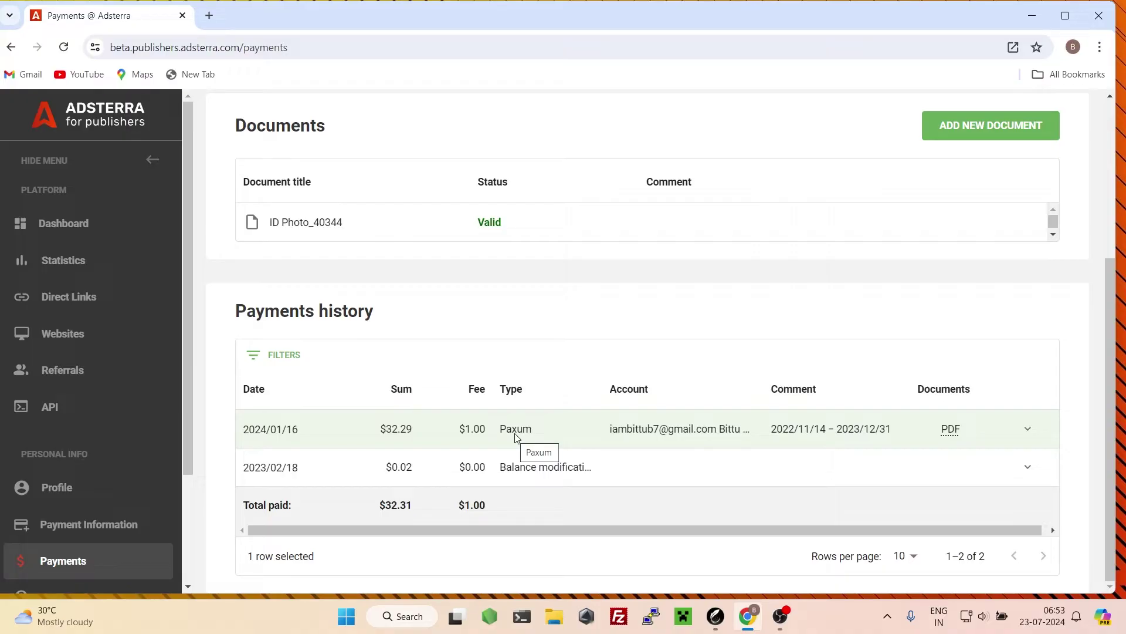
- Open the payment information form and list the available preferred payment systems
scroll(101, 558, down, 3)
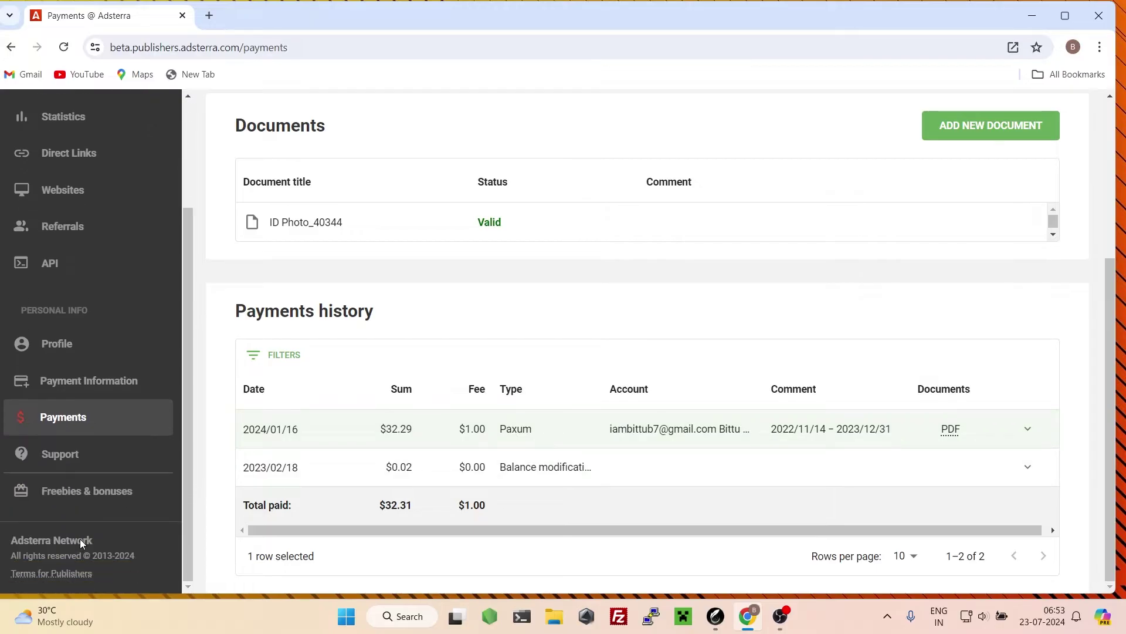
click(93, 389)
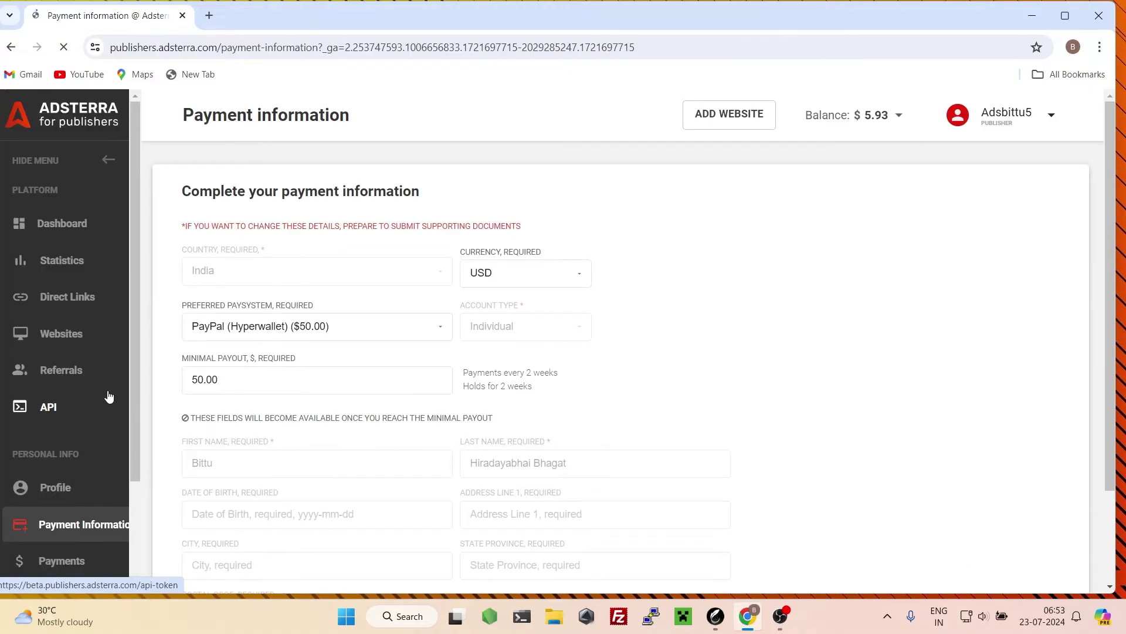
click(368, 334)
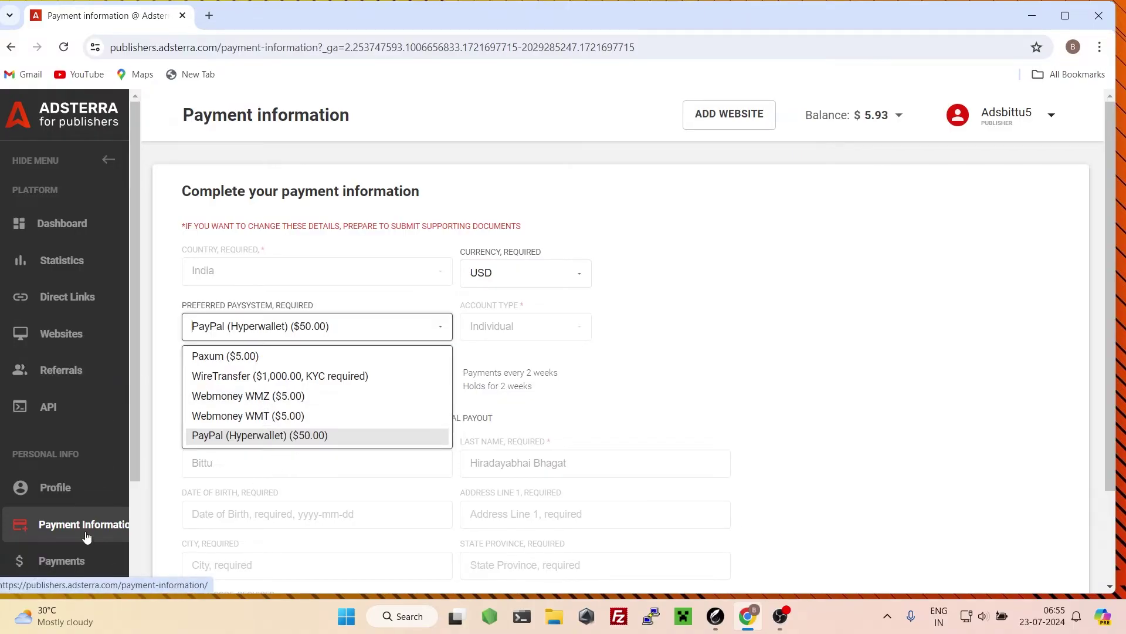
- Return to the payments history and check the payment type of the 2024/01/16 payout
click(79, 496)
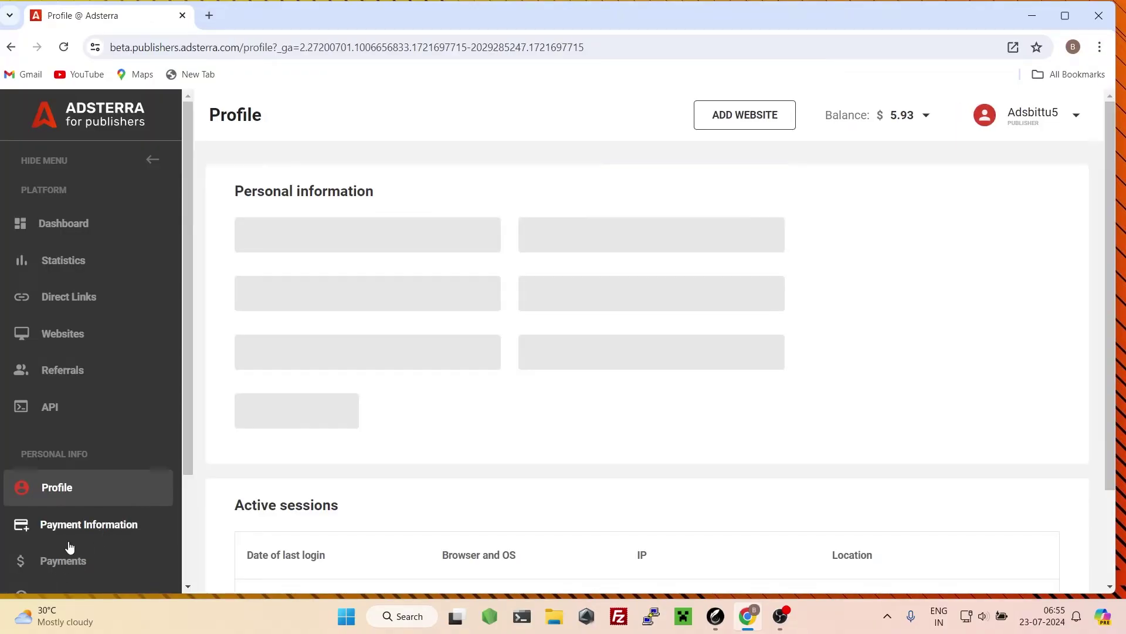
click(69, 539)
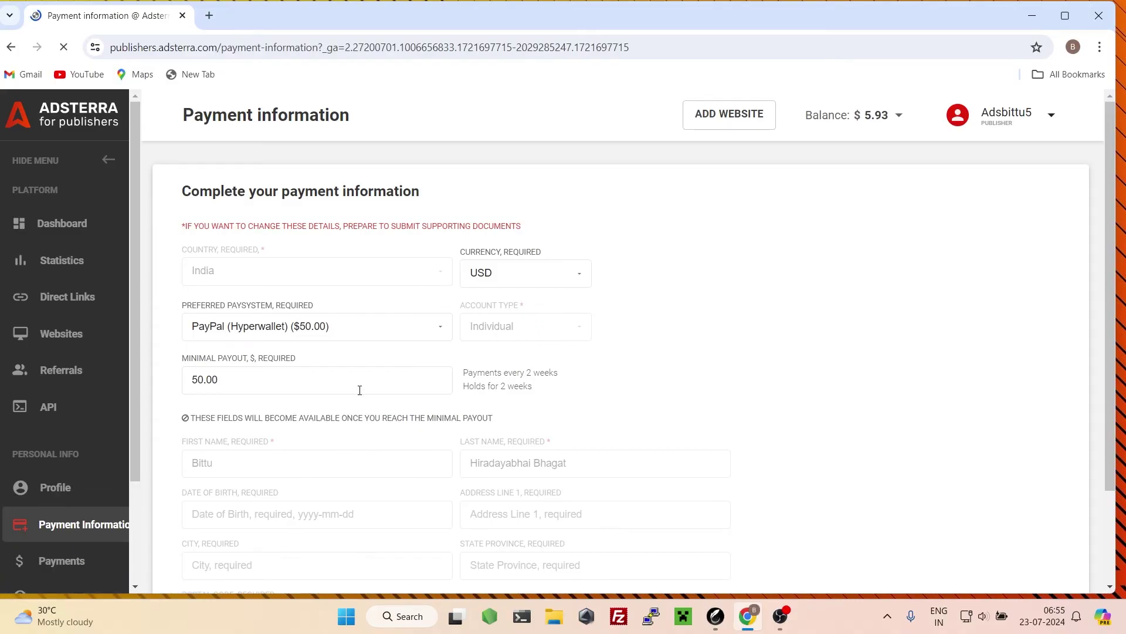
click(61, 561)
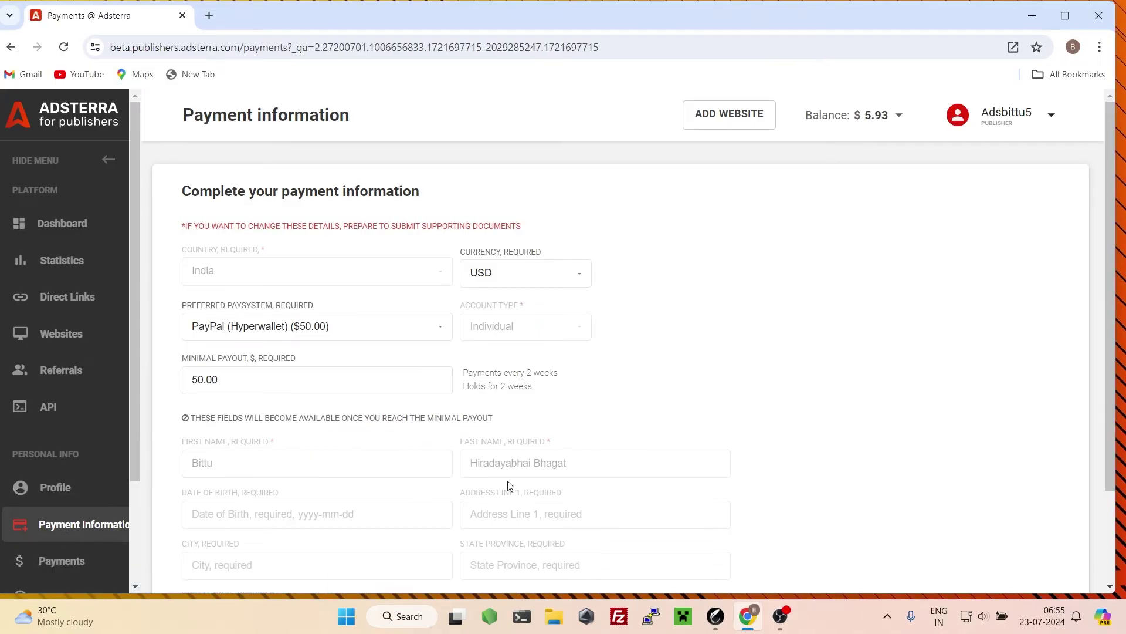
scroll(485, 347, down, 5)
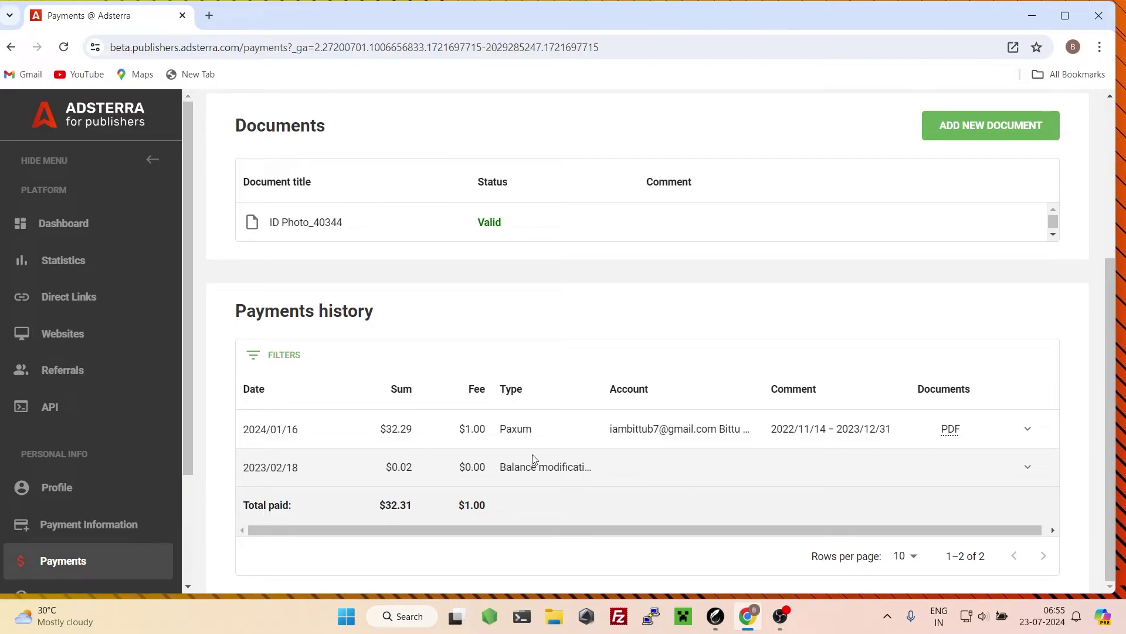
double_click(531, 434)
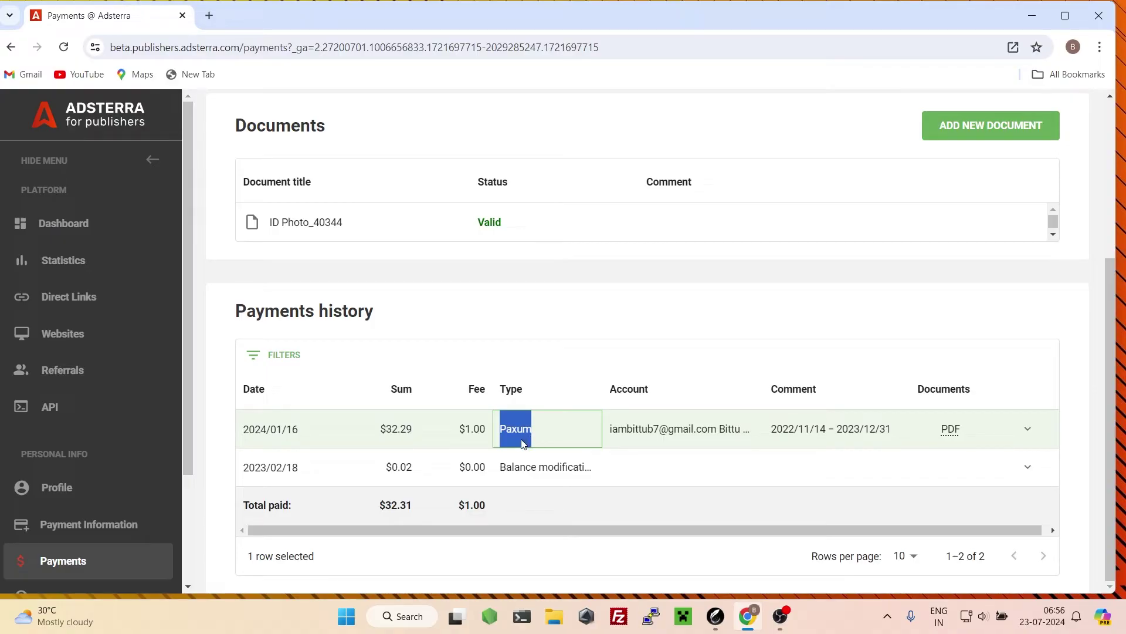
click(523, 313)
- Download the PDF invoice of the 2024/01/16 payout and open it
click(949, 432)
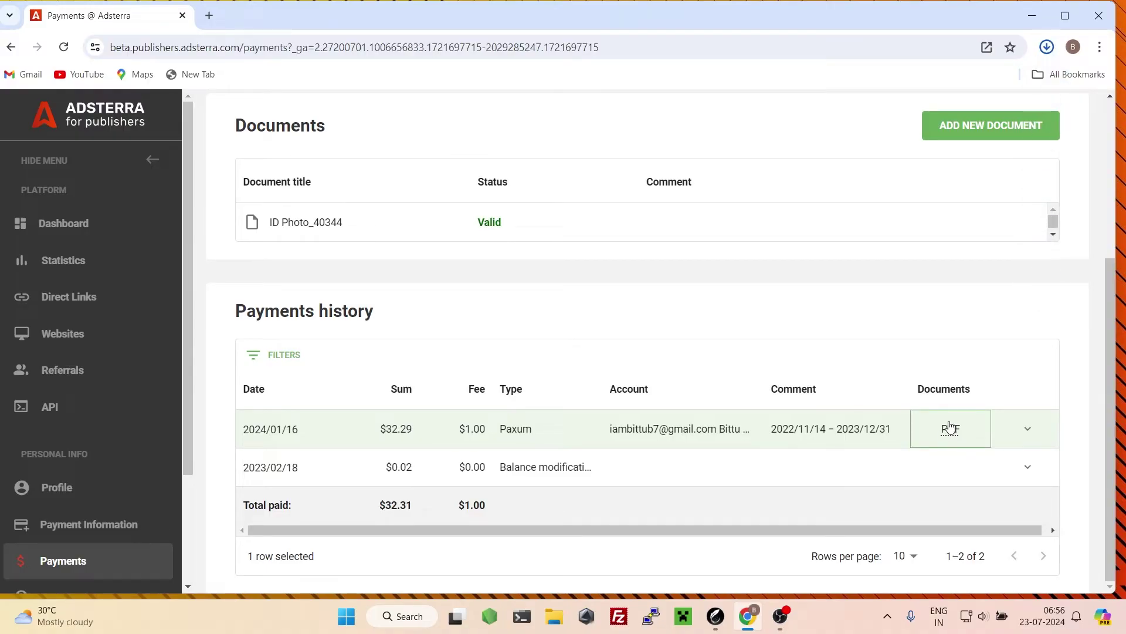
click(915, 85)
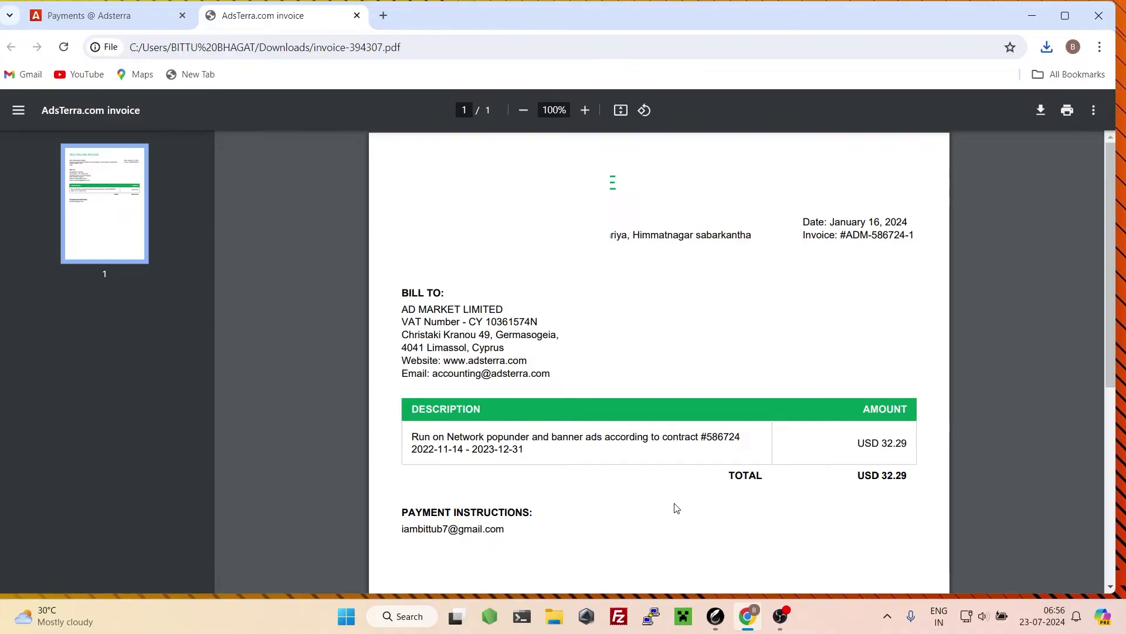
- Examine the invoice's billing contact details, description and amount, dismissing the app chooser for the e-mail link
drag(439, 360, 531, 360)
click(454, 373)
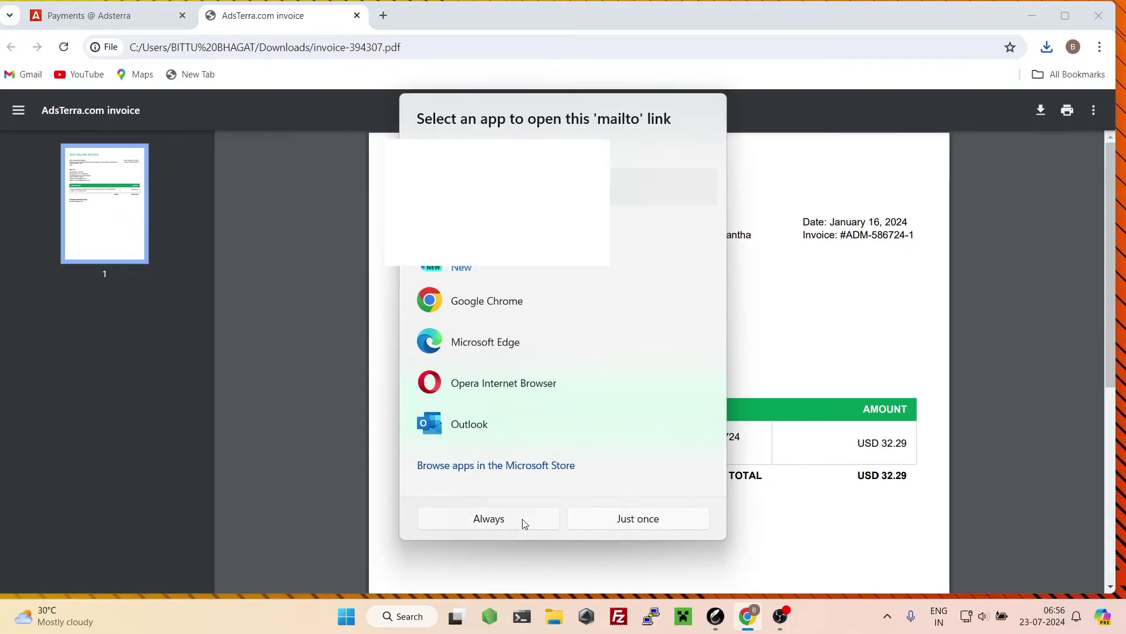
click(691, 523)
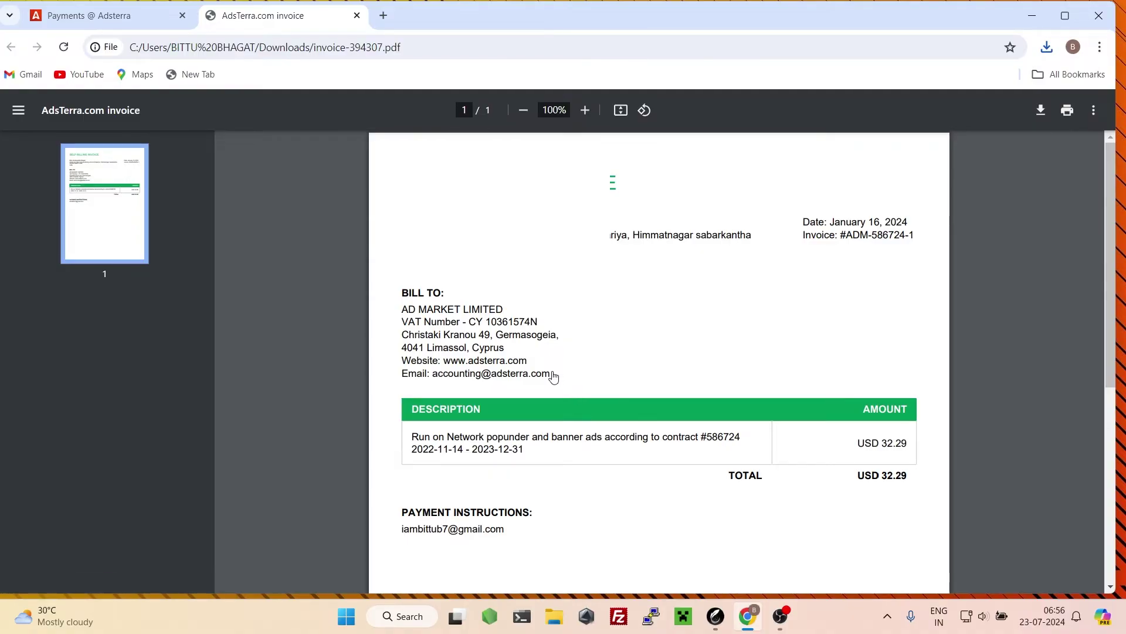
click(523, 368)
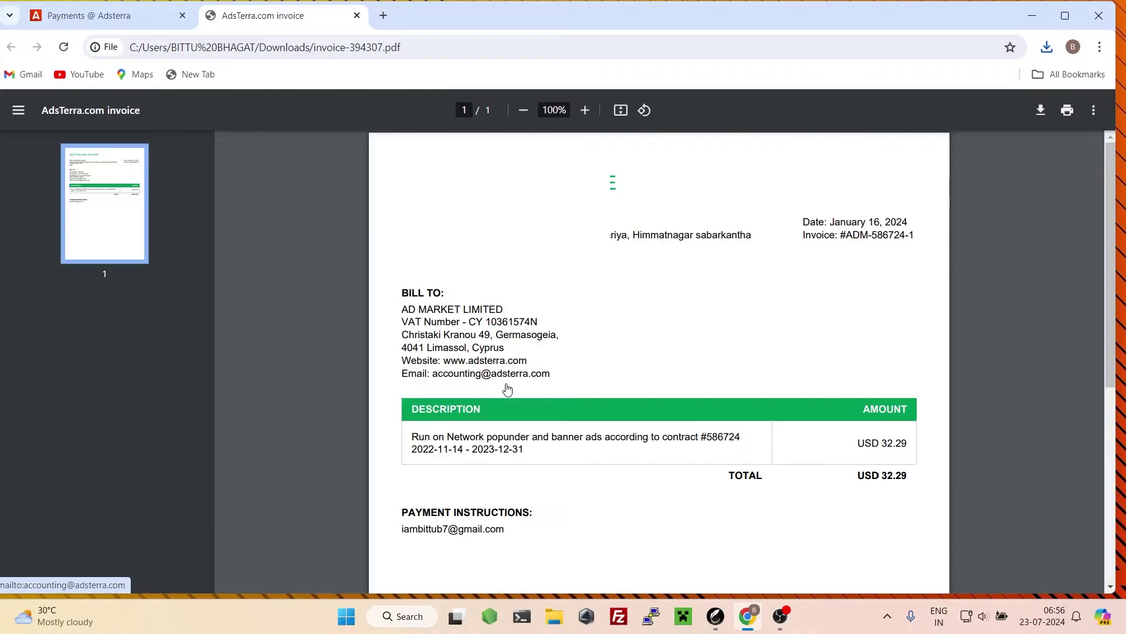
click(795, 487)
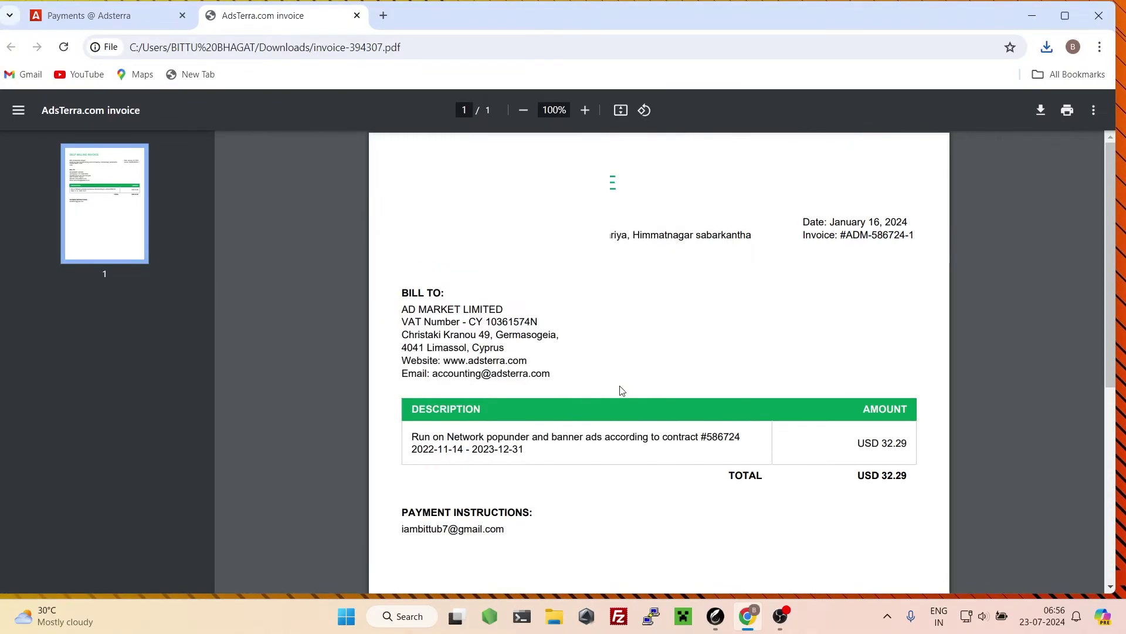
scroll(560, 393, down, 5)
scroll(558, 400, up, 5)
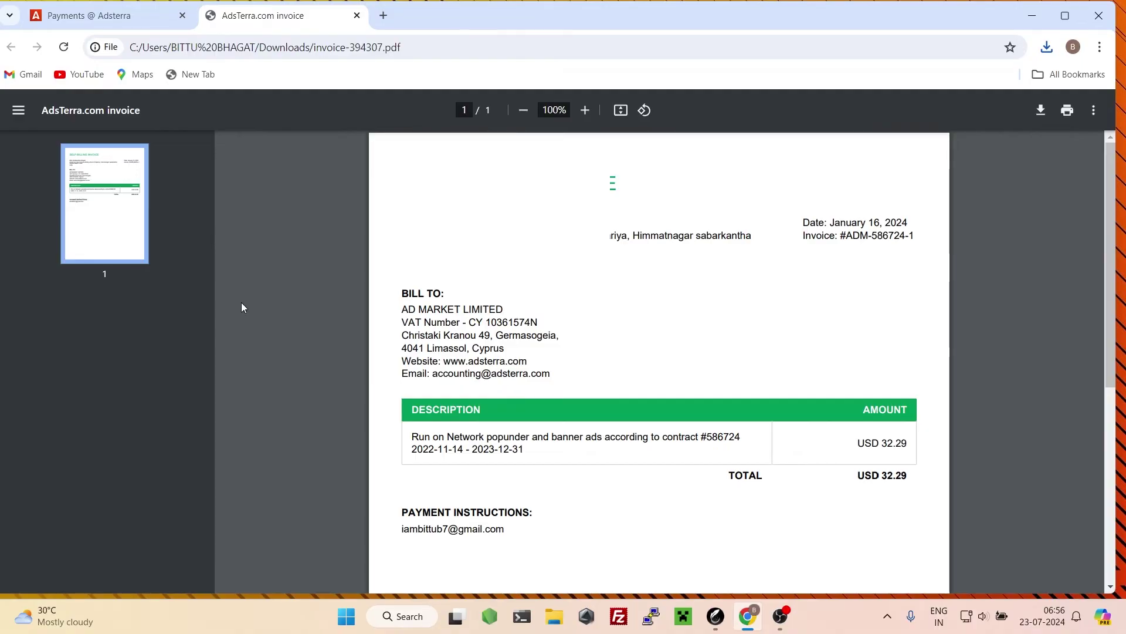
- Return to the Payments page and expand the rules on how to get the payment date
click(106, 17)
scroll(622, 345, up, 4)
scroll(634, 315, down, 4)
scroll(714, 309, up, 4)
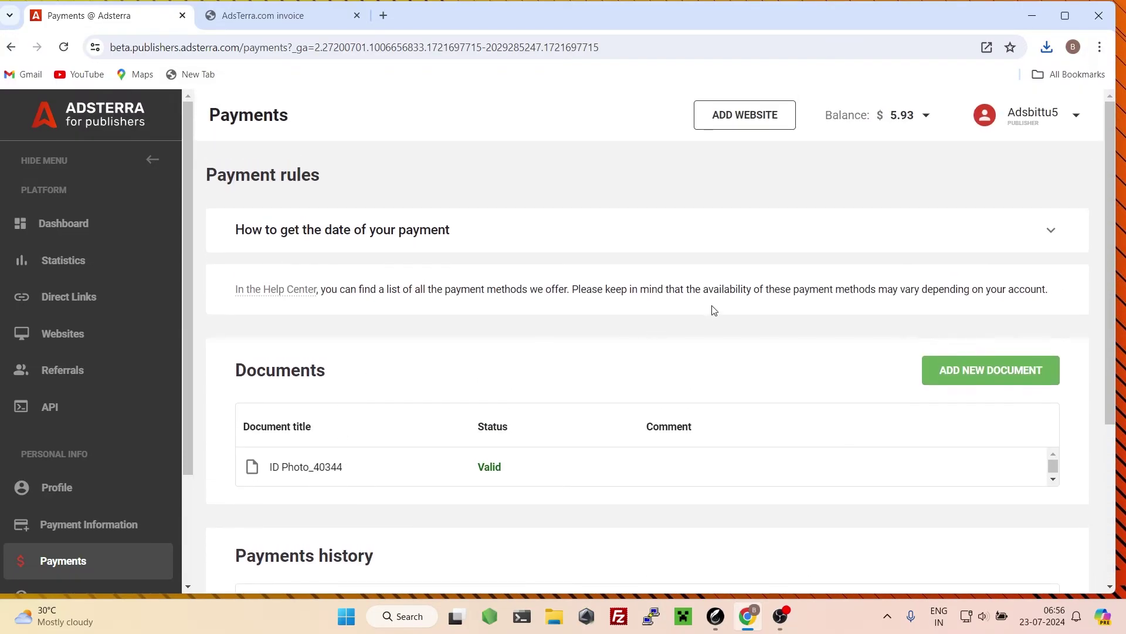
click(1049, 231)
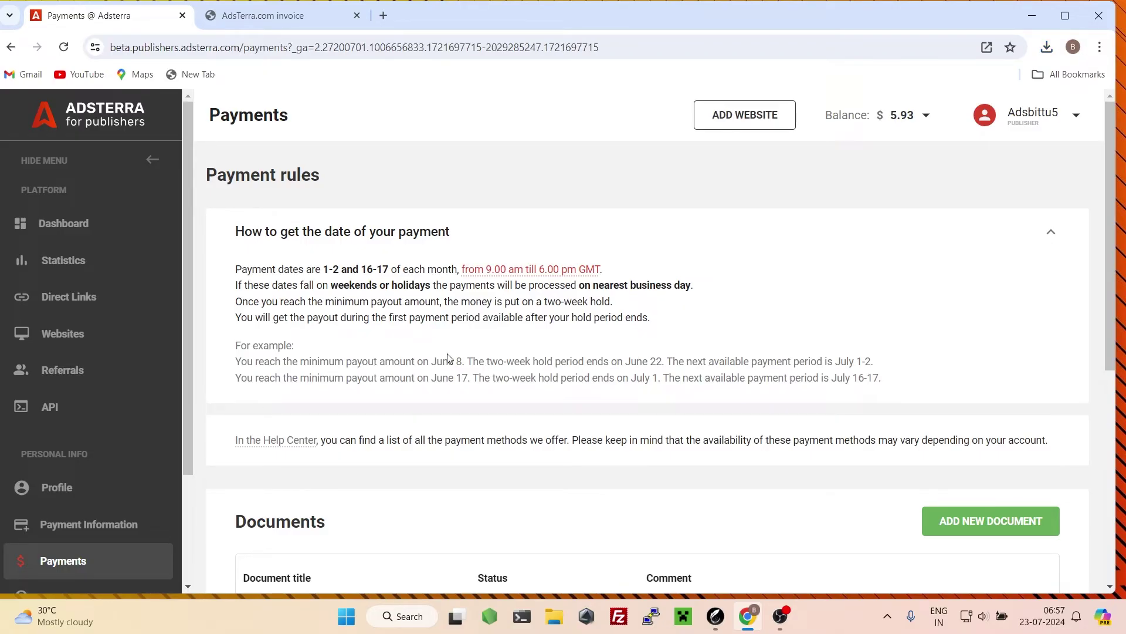
- Open the statistics and review the daily impressions, CPM and revenue for 2024/07/19 to 2024/07/23
click(101, 260)
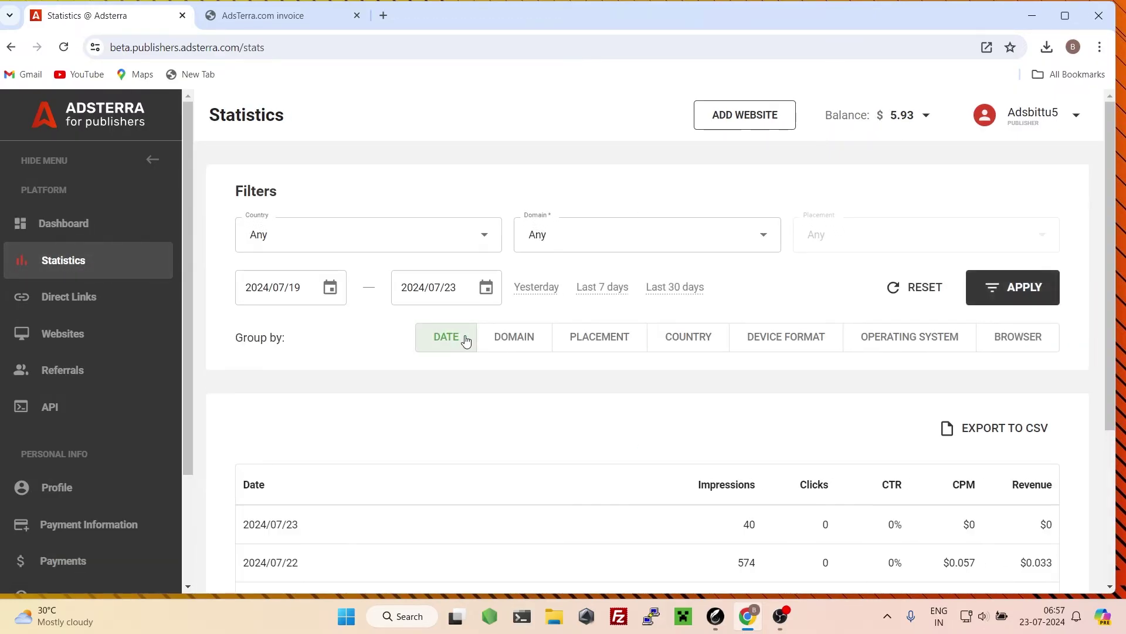
scroll(715, 407, down, 3)
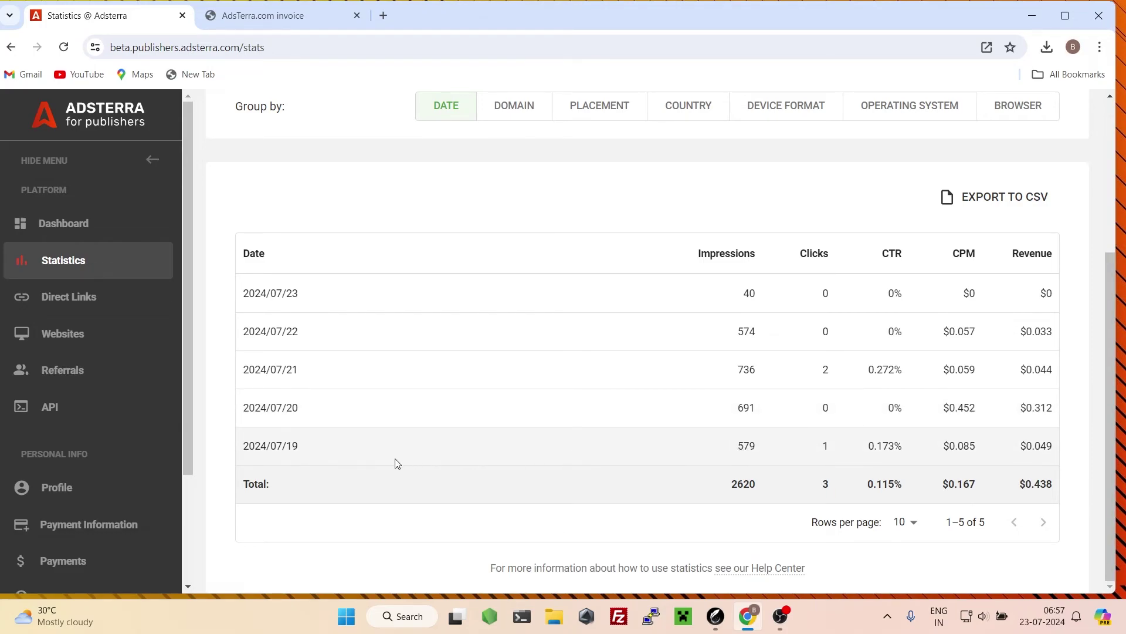
scroll(395, 463, up, 4)
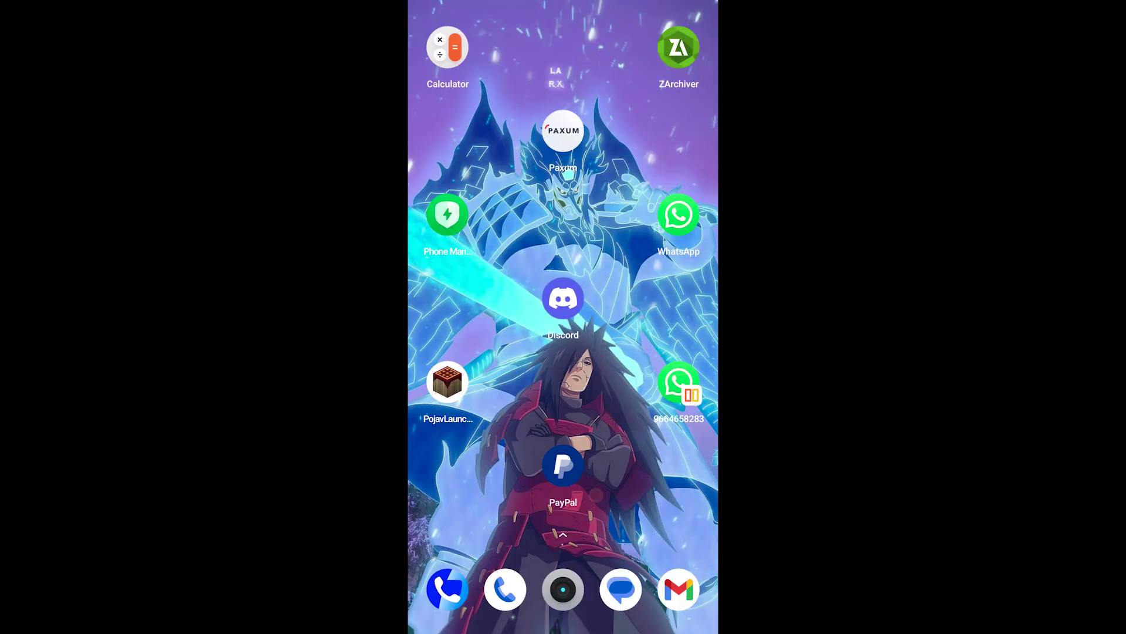
- Switch to the Paxum mobile app and review the account balance and recent transactions
click(563, 131)
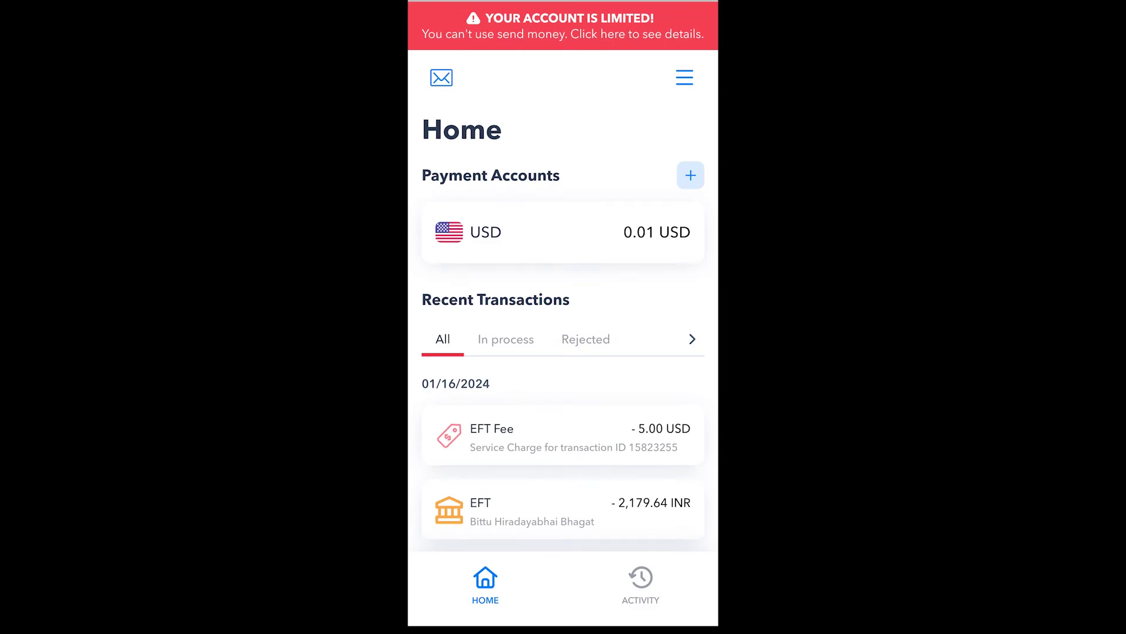
scroll(564, 352, down, 3)
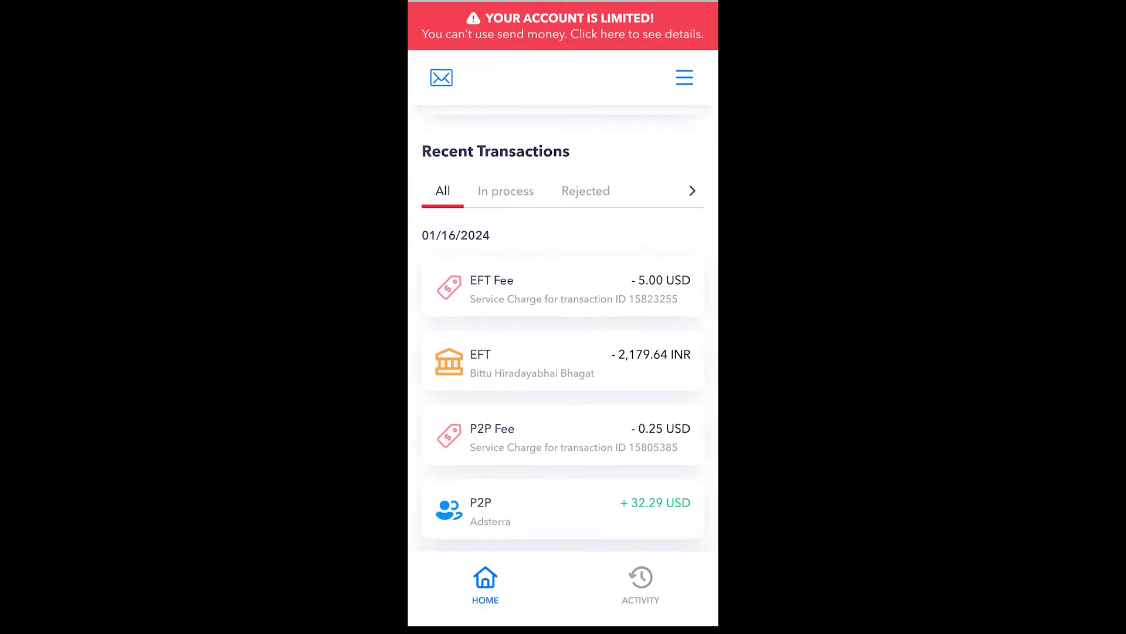
scroll(563, 352, up, 2)
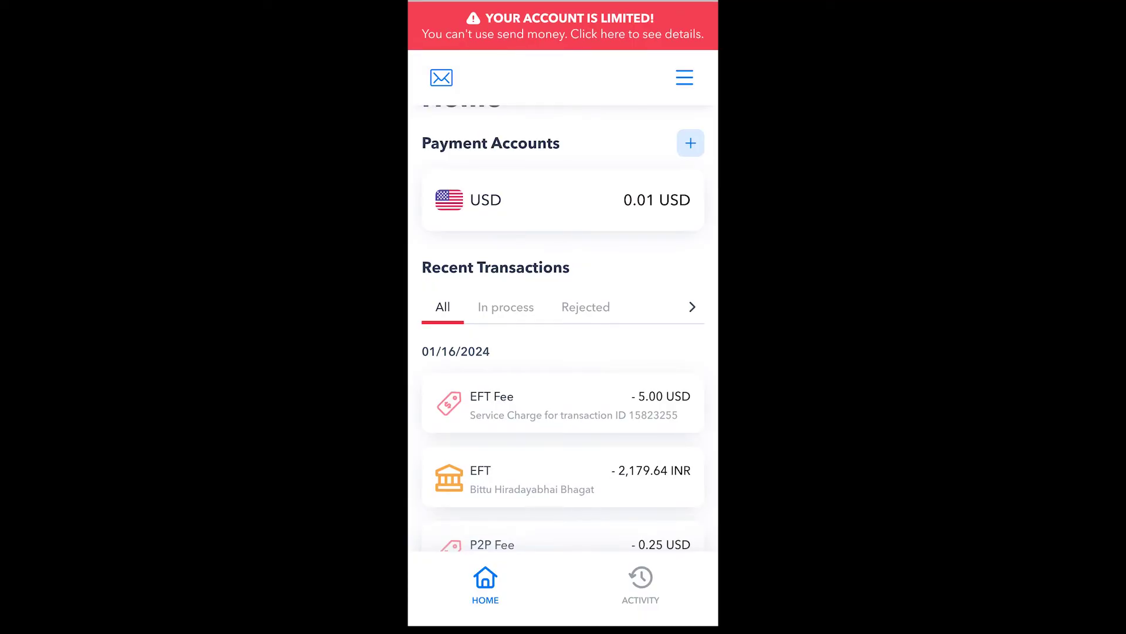
scroll(563, 352, down, 2)
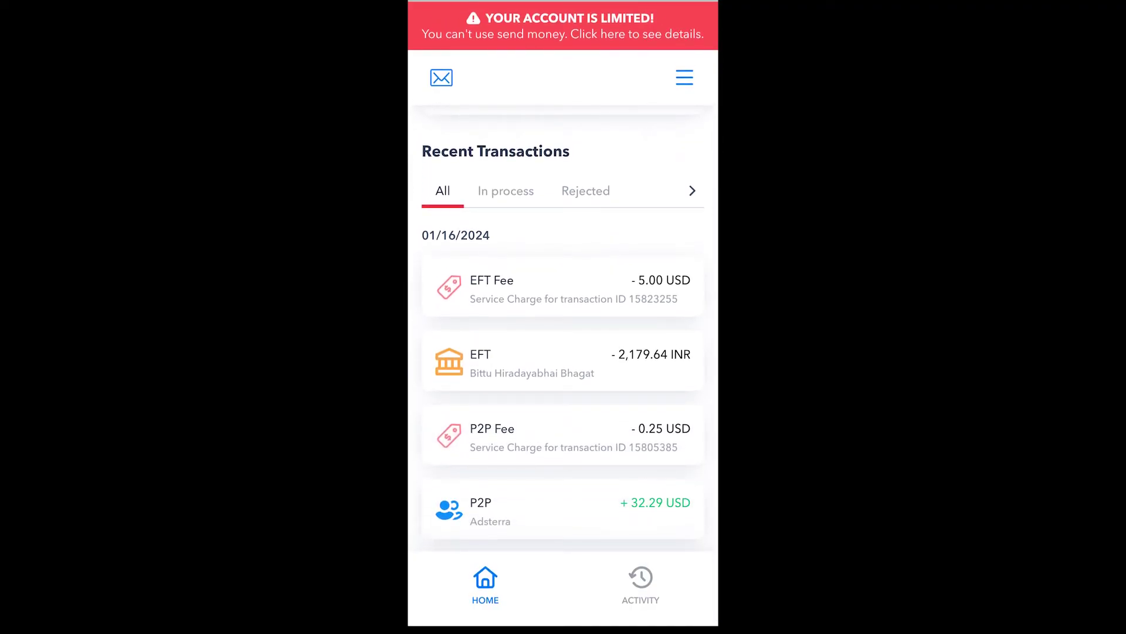
- View the details of the incoming Adsterra P2P payment and of its P2P fee
click(563, 510)
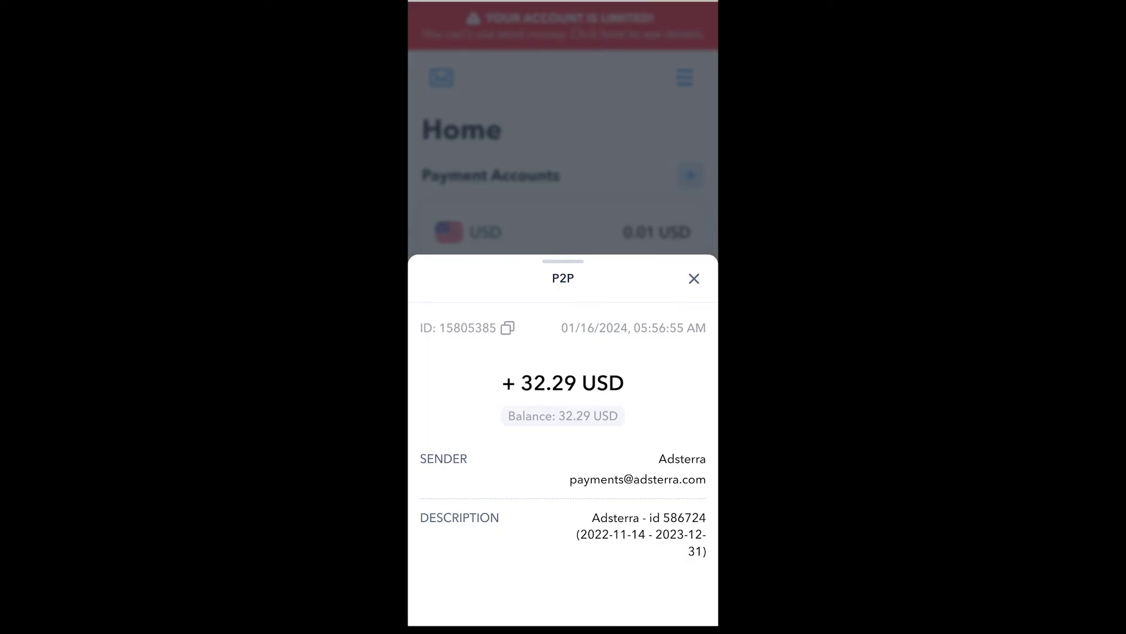
click(694, 279)
scroll(563, 376, down, 3)
click(563, 437)
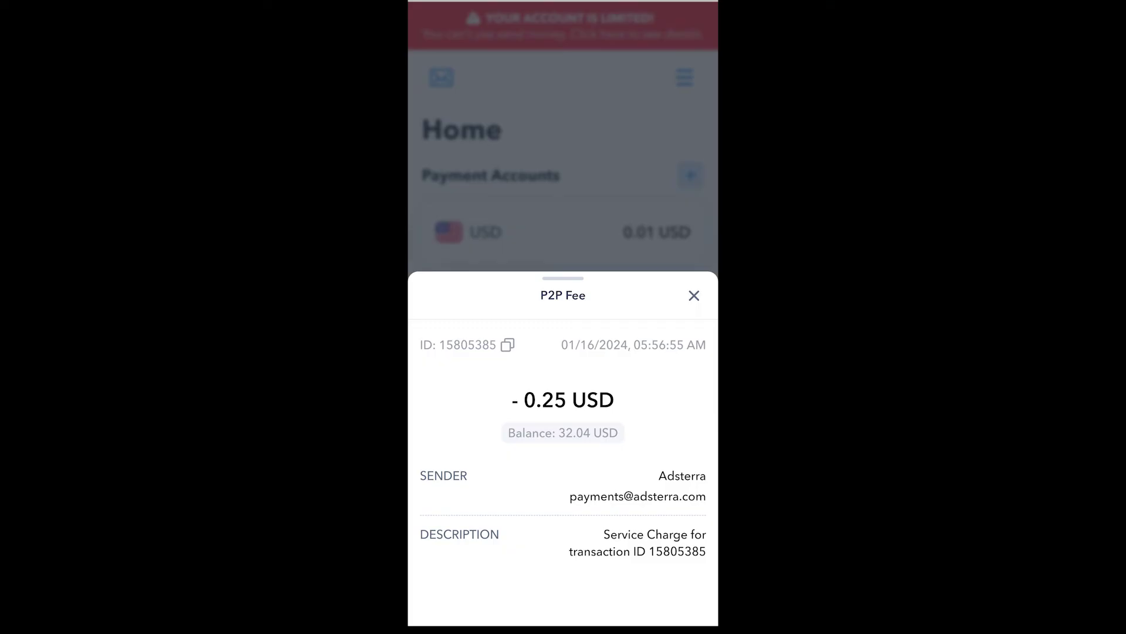
- Close the fee details and open the details of the EFT bank withdrawal
scroll(563, 352, down, 3)
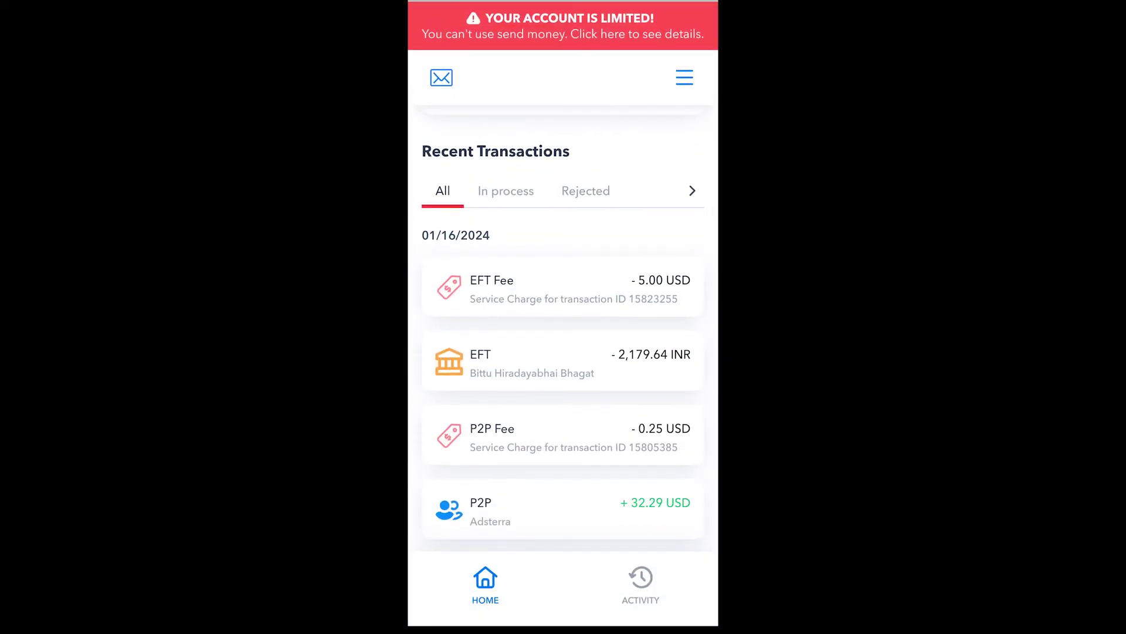
click(563, 361)
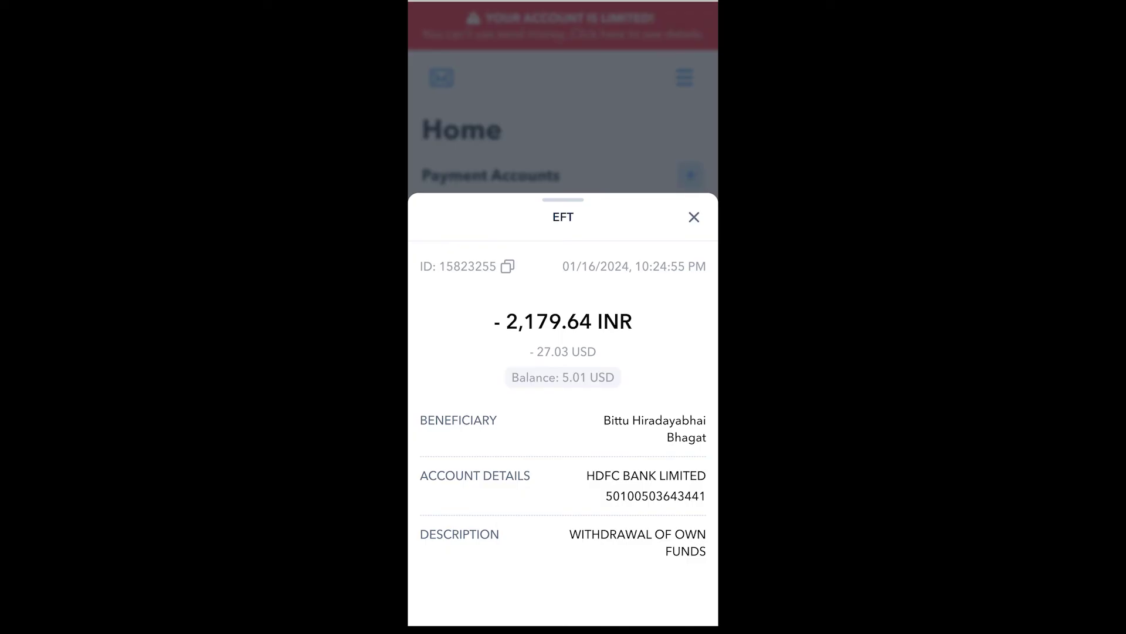
- Close the EFT withdrawal details, then view and close the details of the EFT fee
click(694, 217)
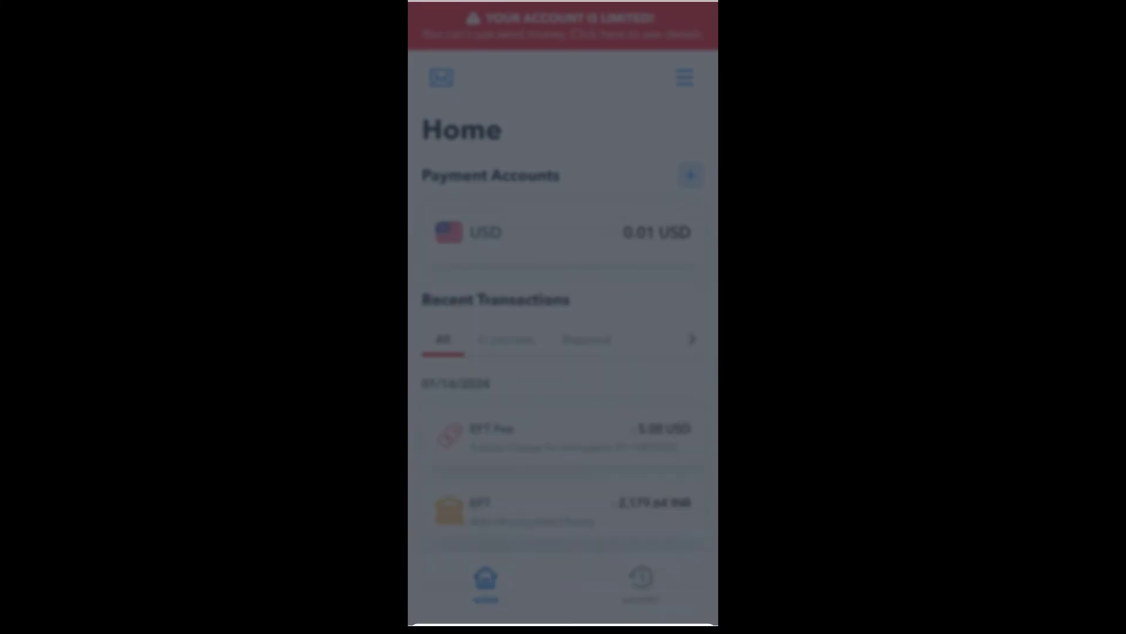
scroll(563, 352, down, 3)
click(528, 306)
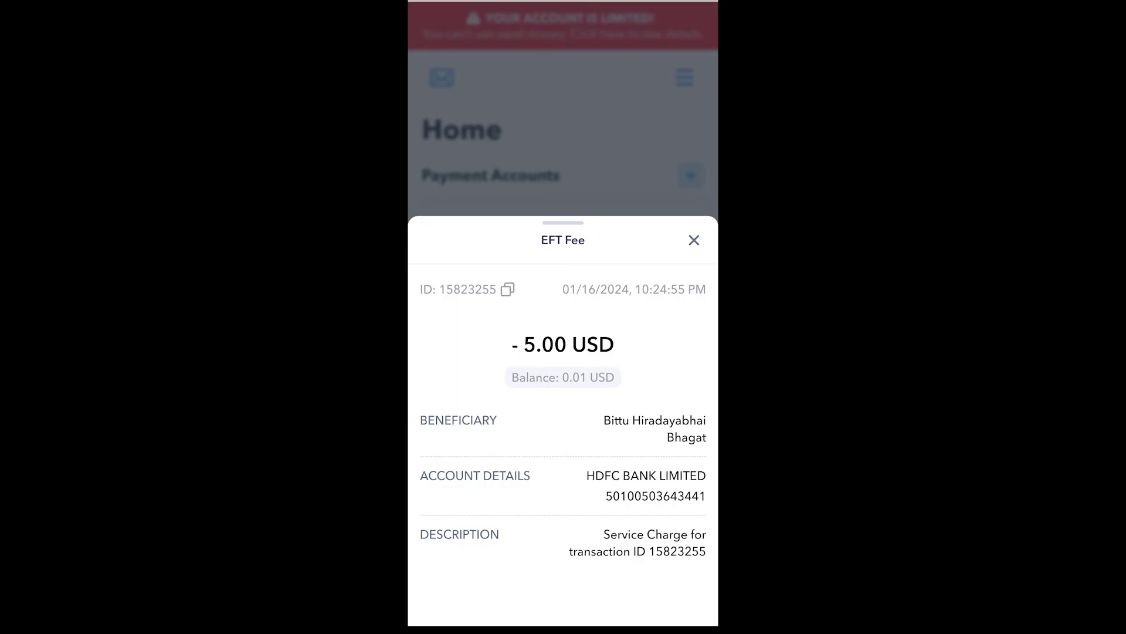
click(694, 240)
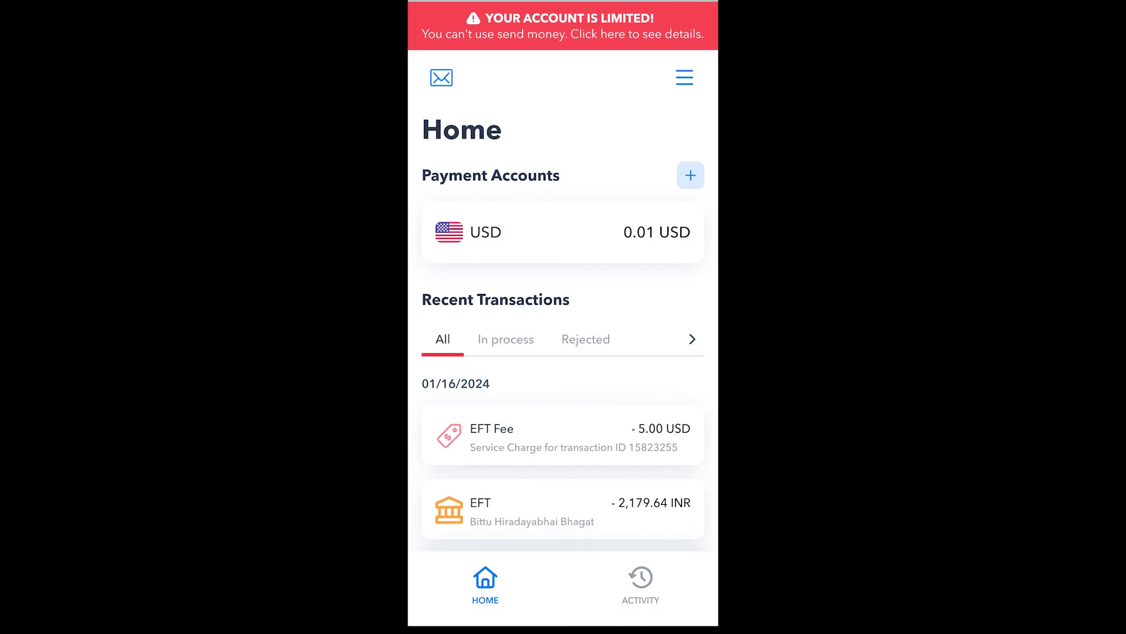
- Review the USD account balance against the recent EFT and P2P transactions on the home screen
scroll(564, 352, down, 3)
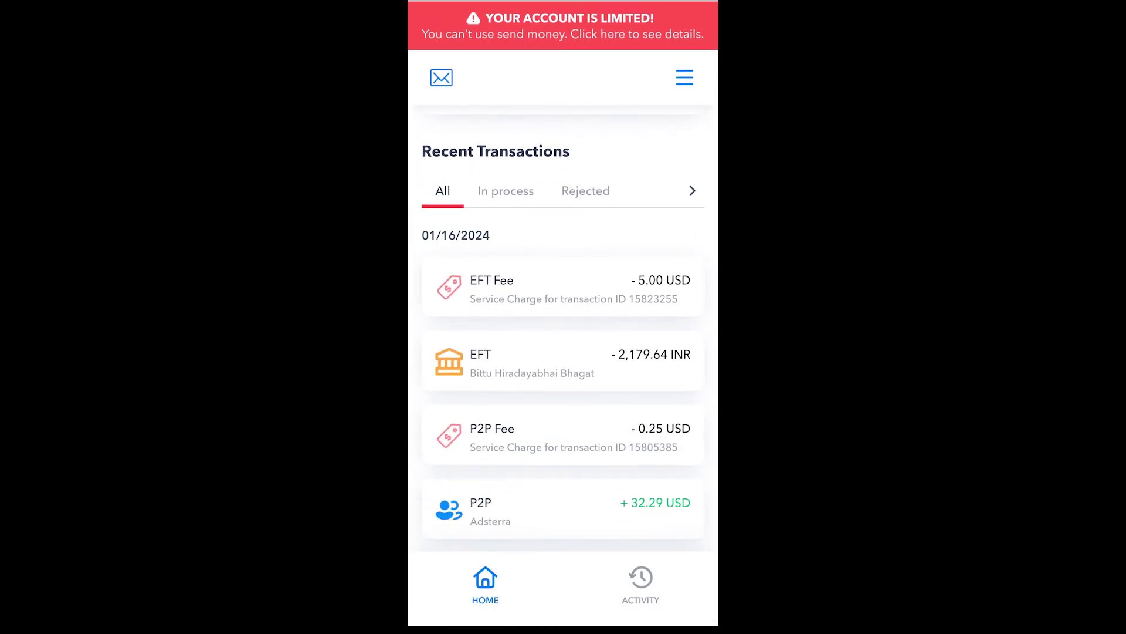
scroll(563, 352, up, 3)
scroll(563, 352, down, 3)
scroll(563, 352, up, 3)
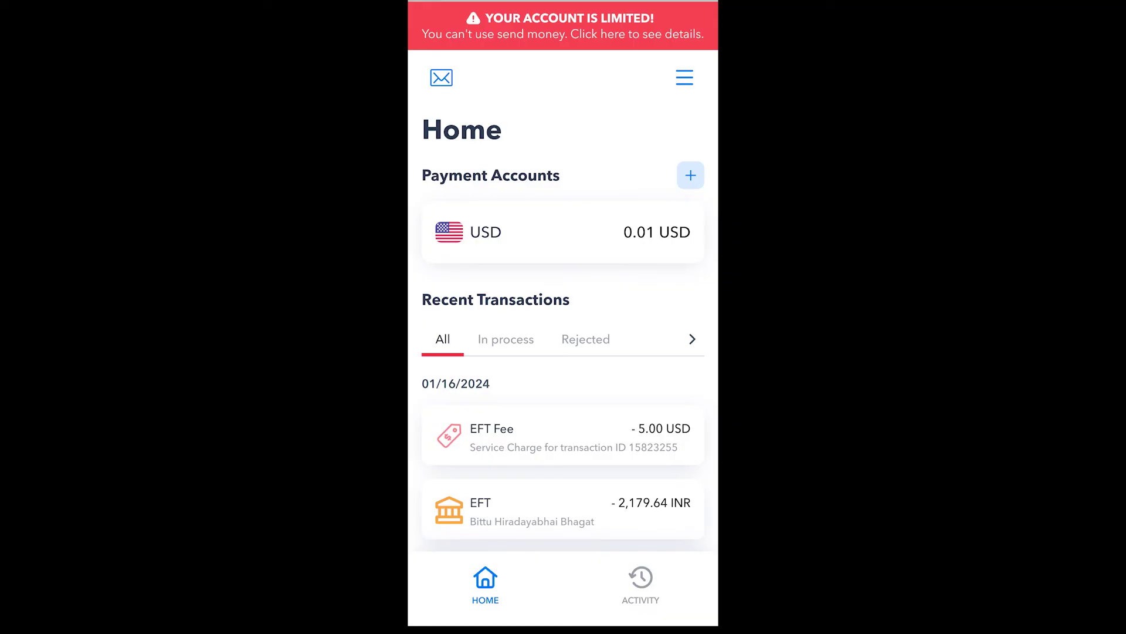
scroll(563, 352, down, 3)
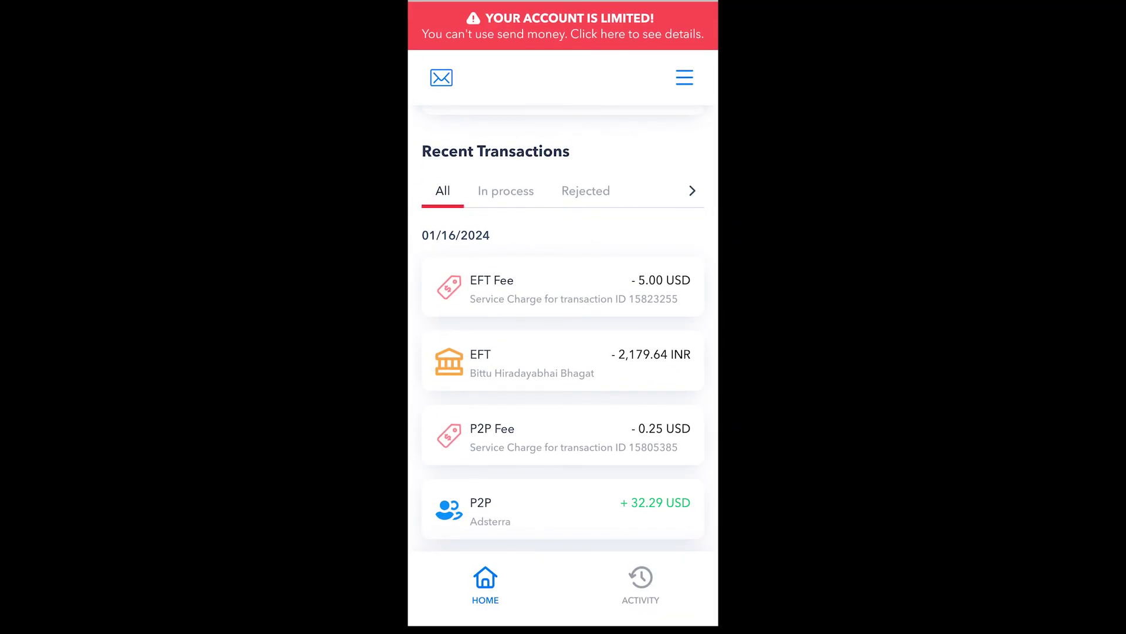
scroll(563, 352, up, 3)
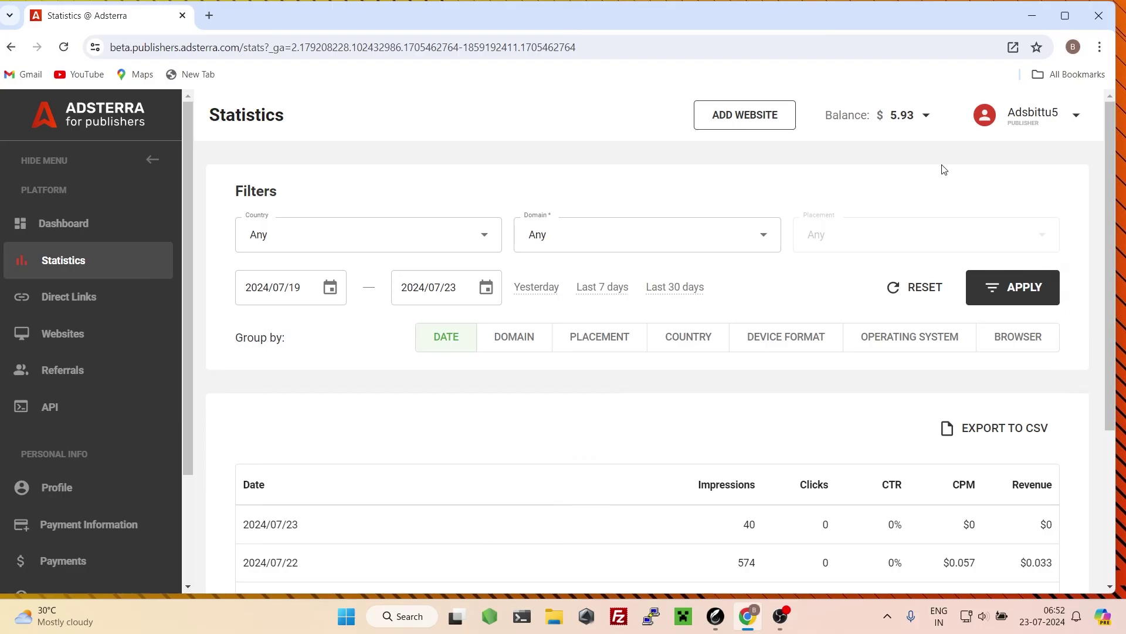
- Switch back to the Adsterra publisher site, view the balance breakdown, and open the payments history
click(925, 130)
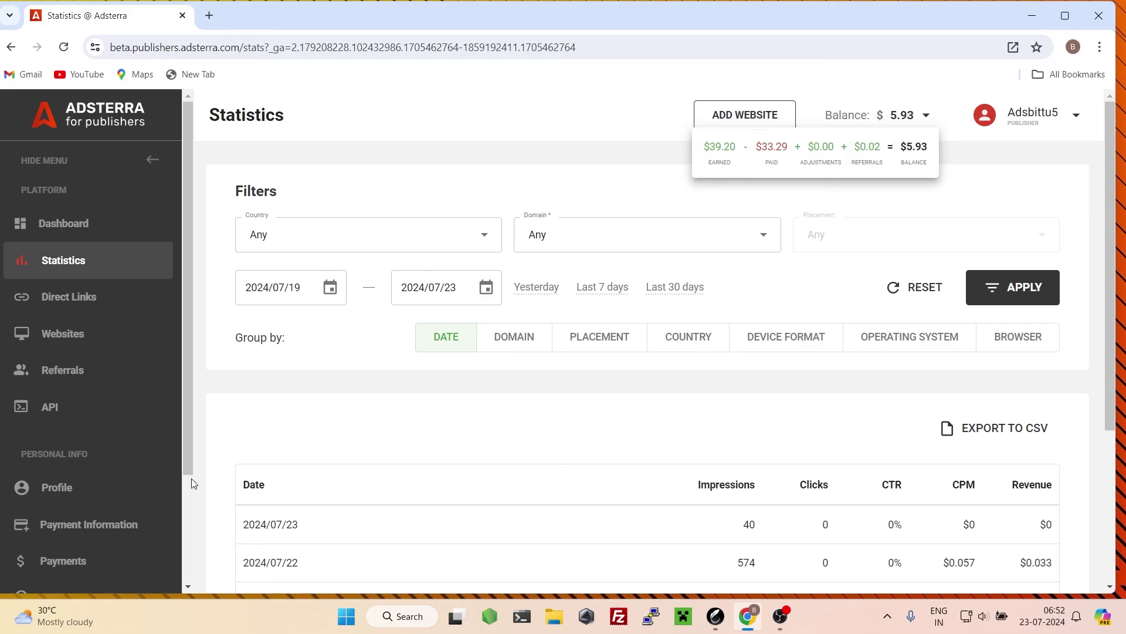
click(81, 558)
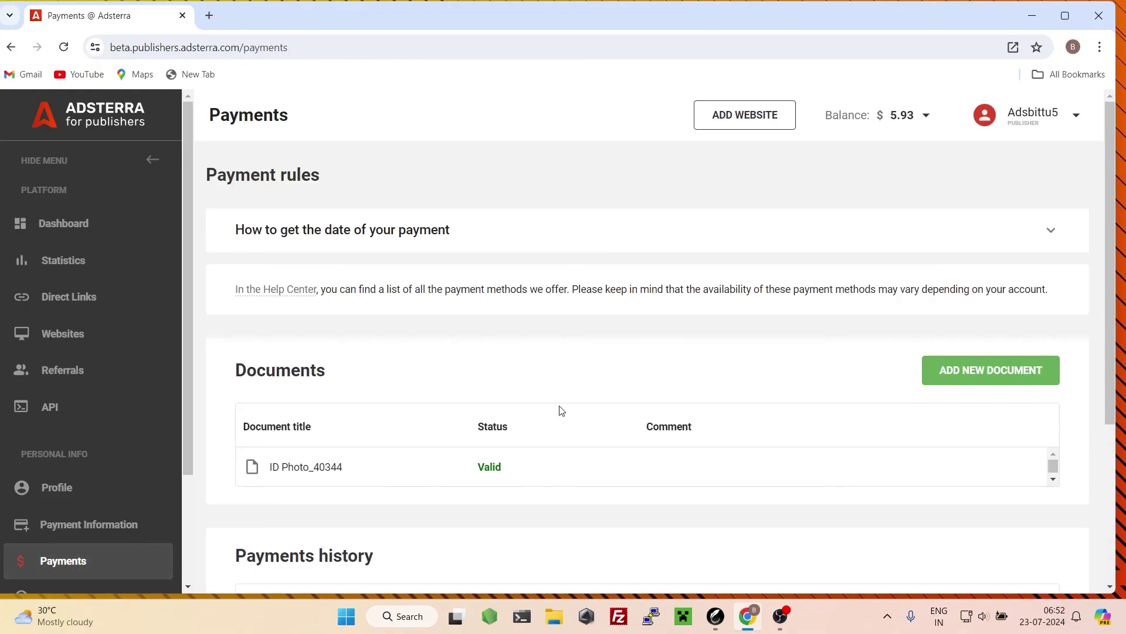
scroll(405, 419, down, 4)
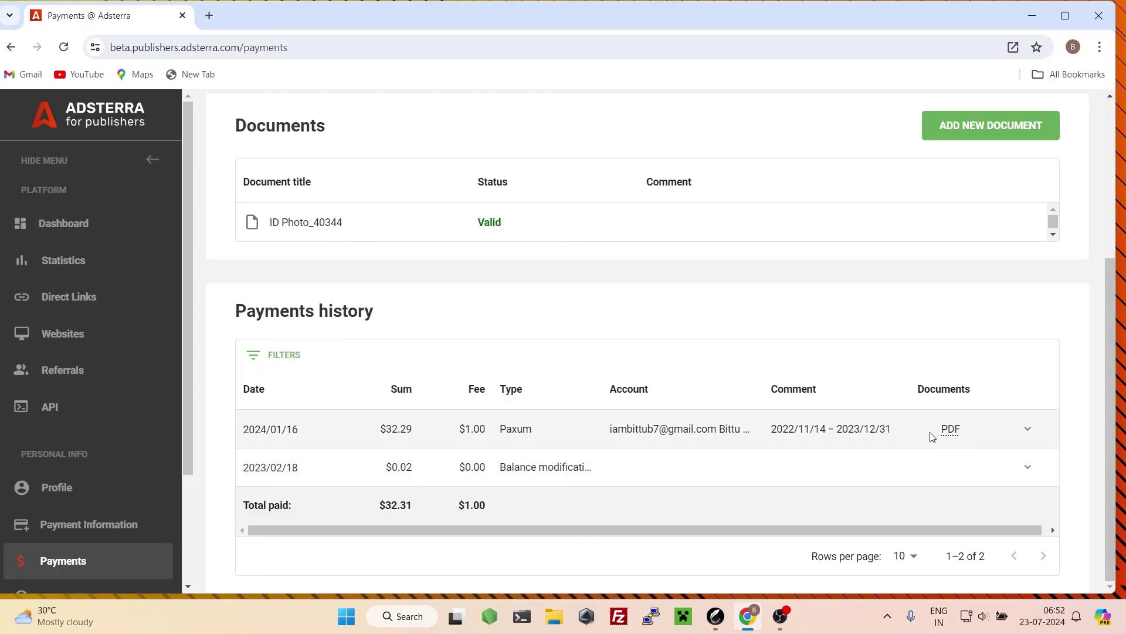
- Expand the 2024/01/16 payment in the payments history and highlight its fee and payment type
click(1027, 429)
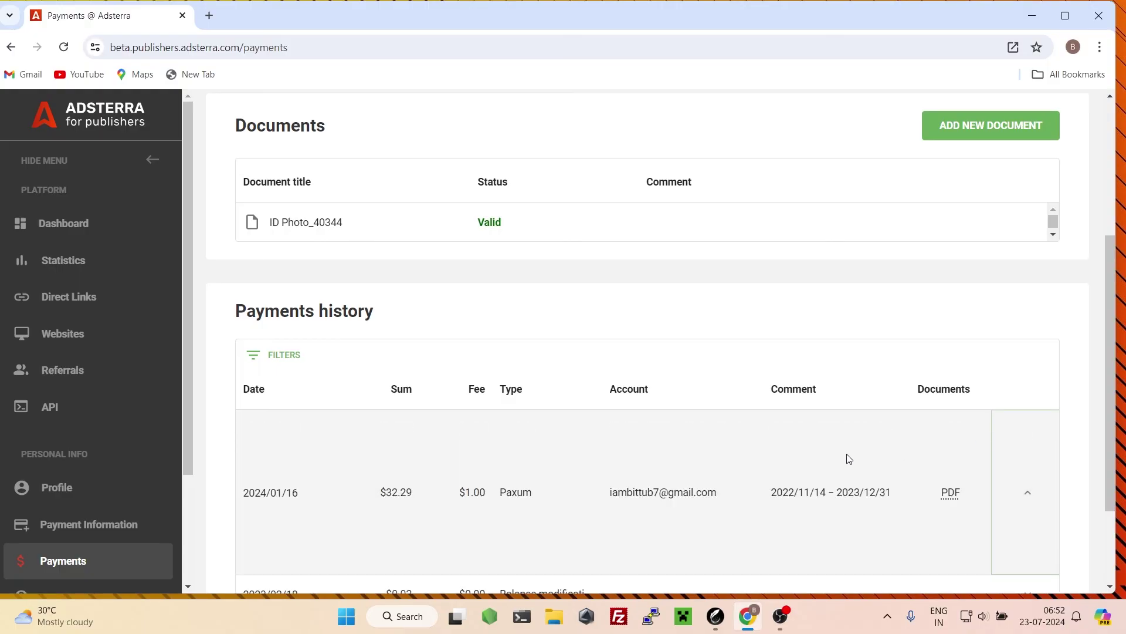
scroll(646, 375, down, 2)
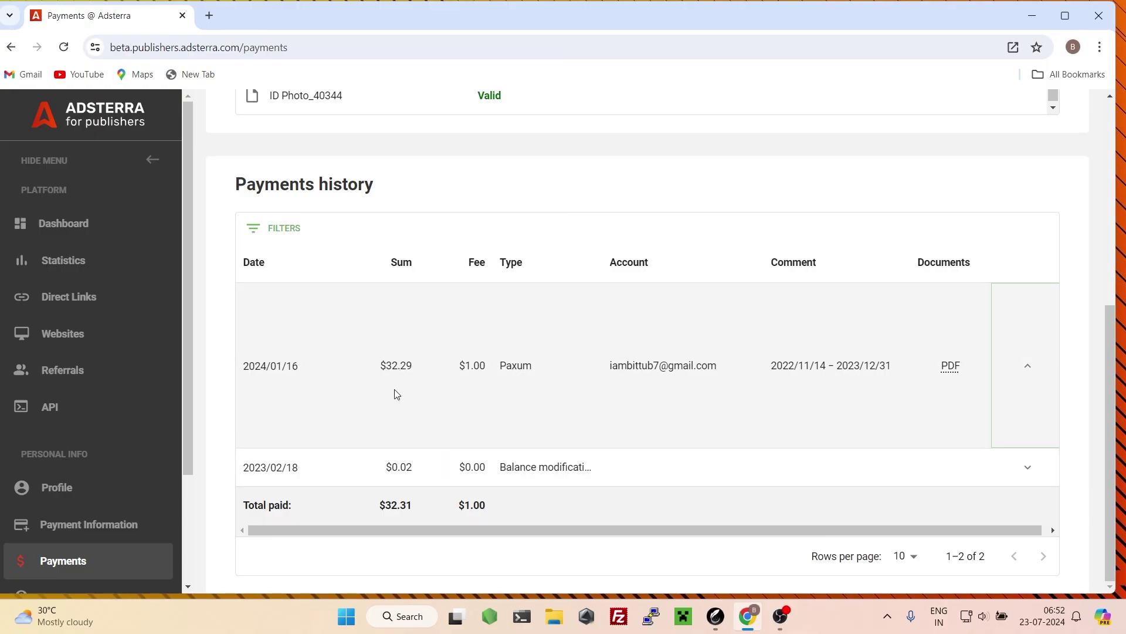
drag(458, 375, 533, 378)
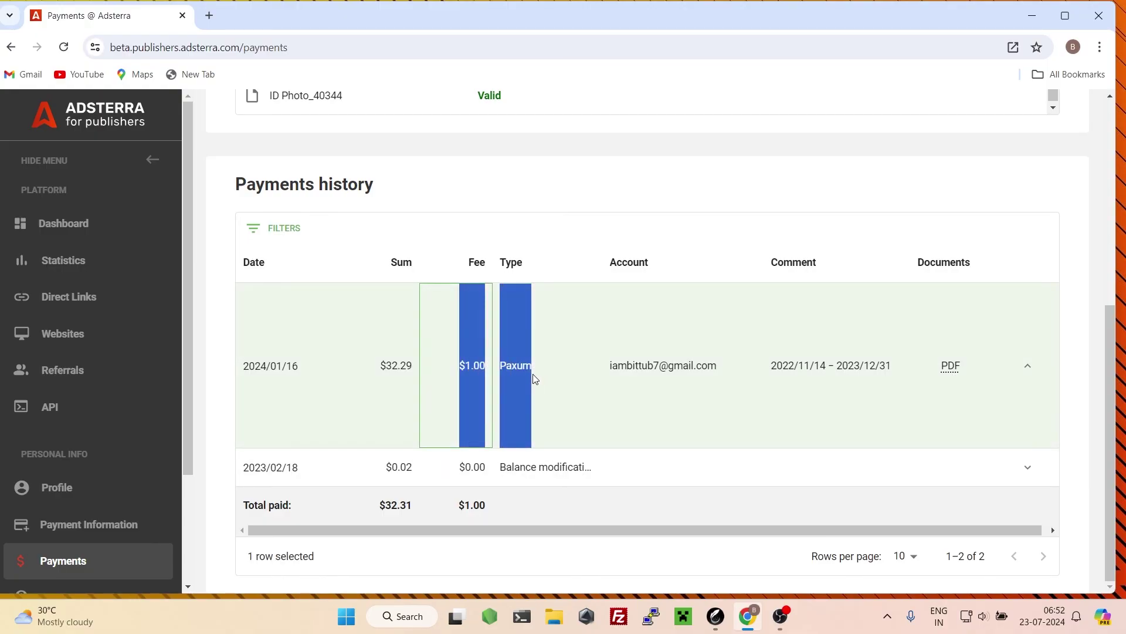